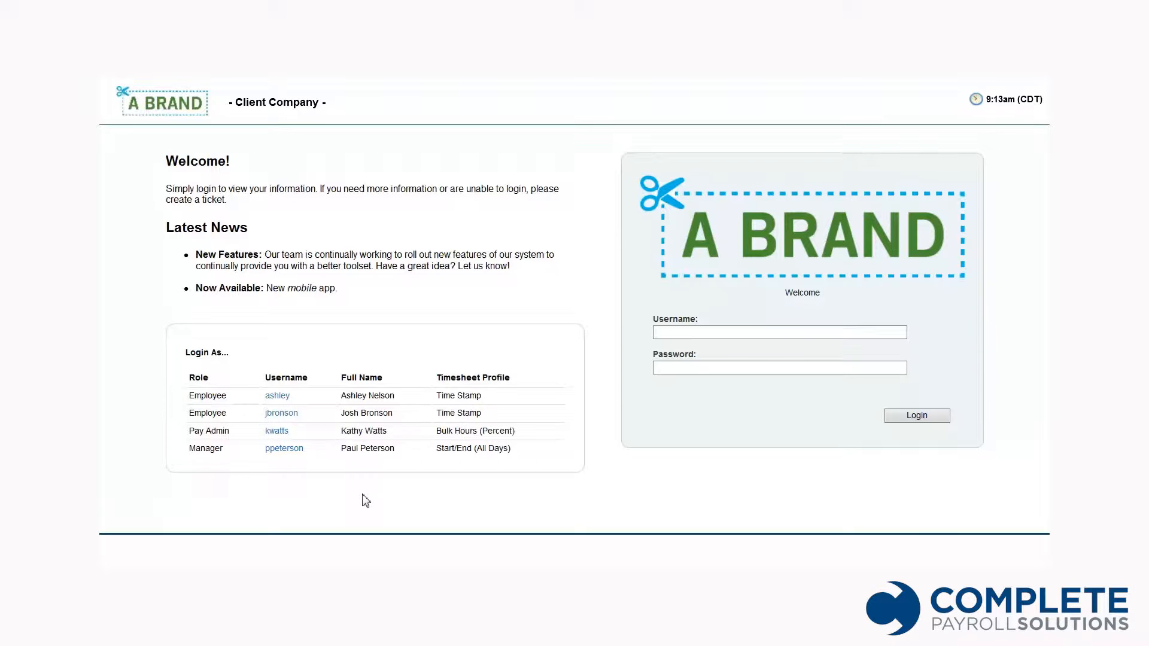
Log in with the first listed employee account and open a new leave of absence request
click(278, 396)
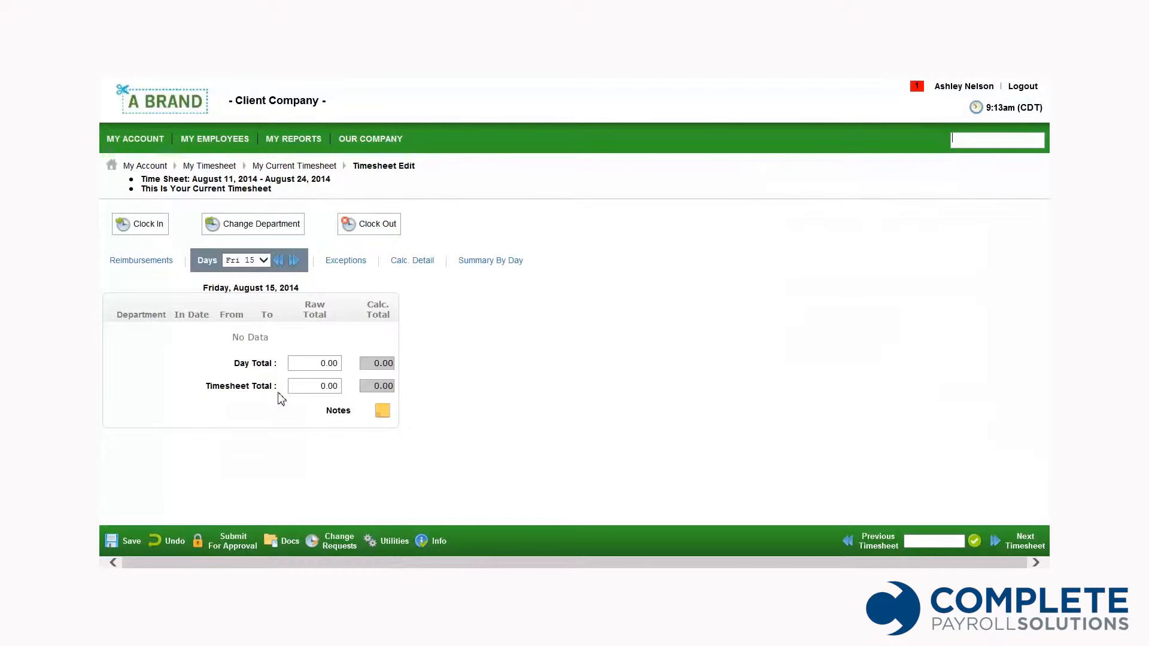
click(159, 149)
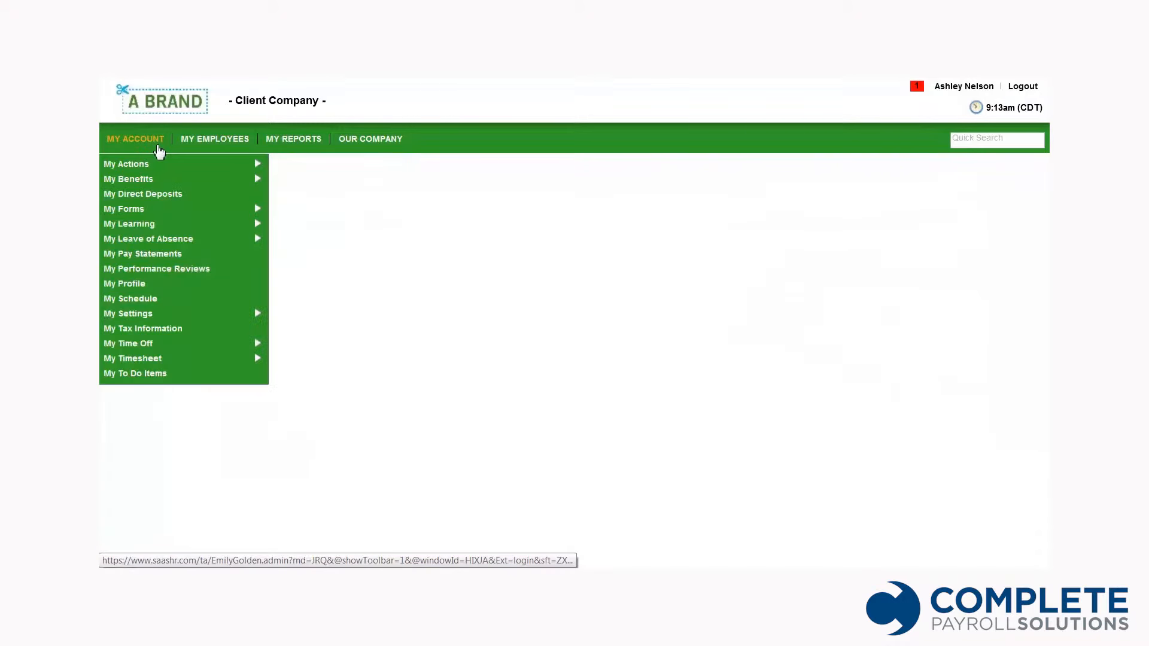
mouse_move(159, 240)
click(269, 242)
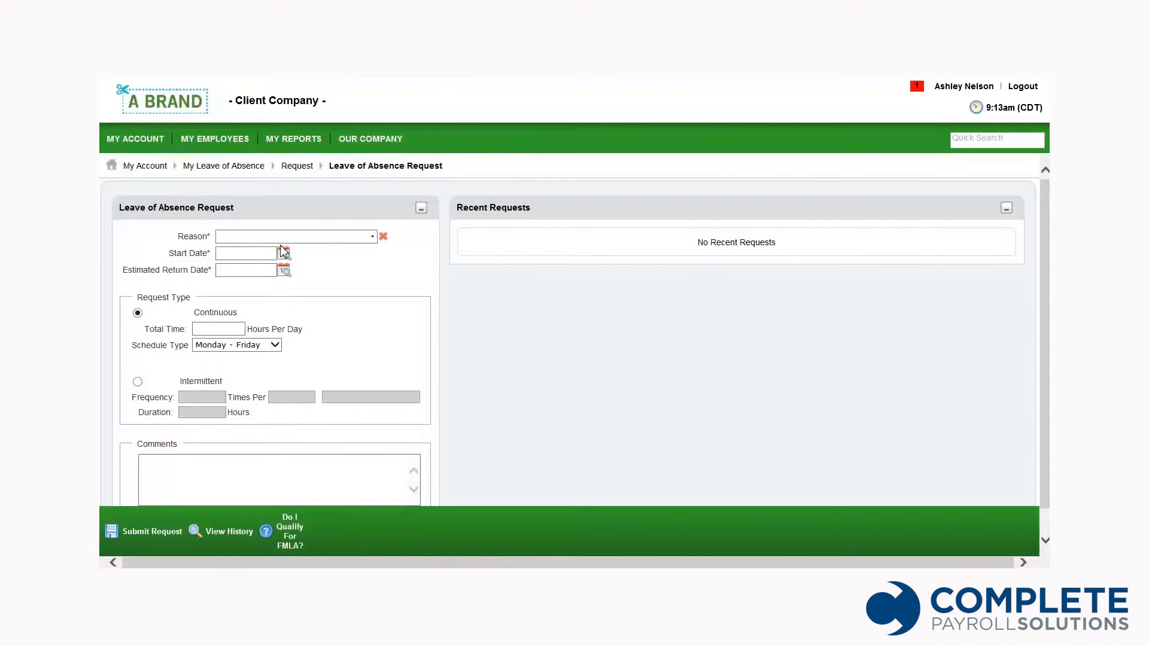
Start the FMLA qualification check and confirm Yes to the to-do question about leave for illness, injury, pregnancy, child birth or adoption
click(292, 543)
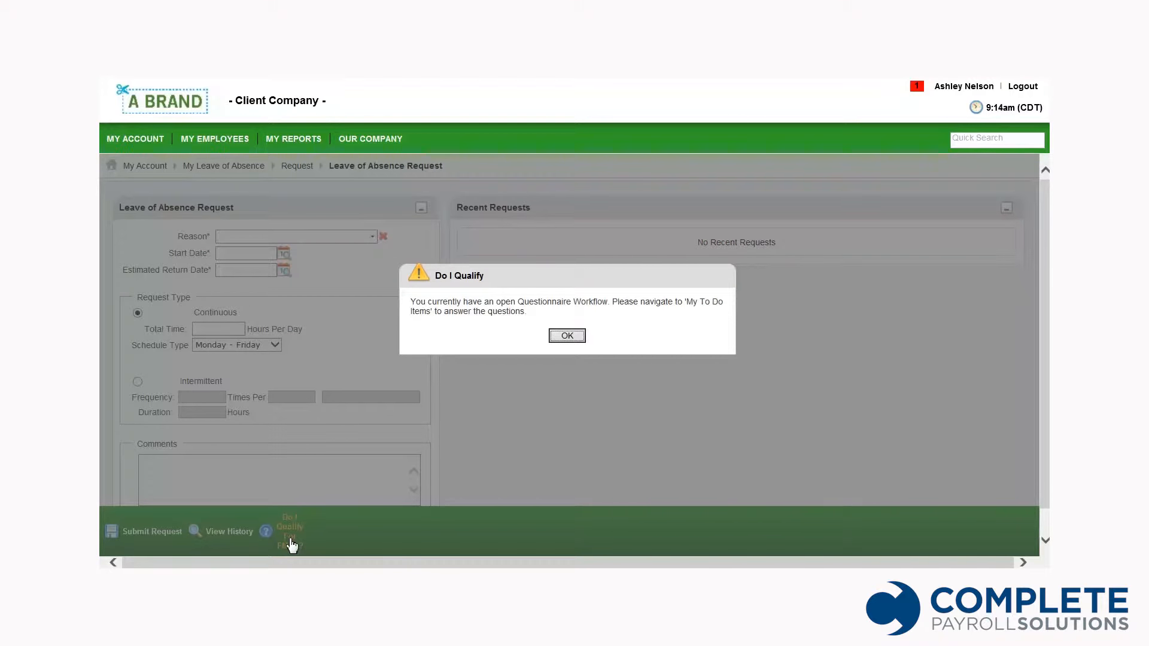
click(567, 336)
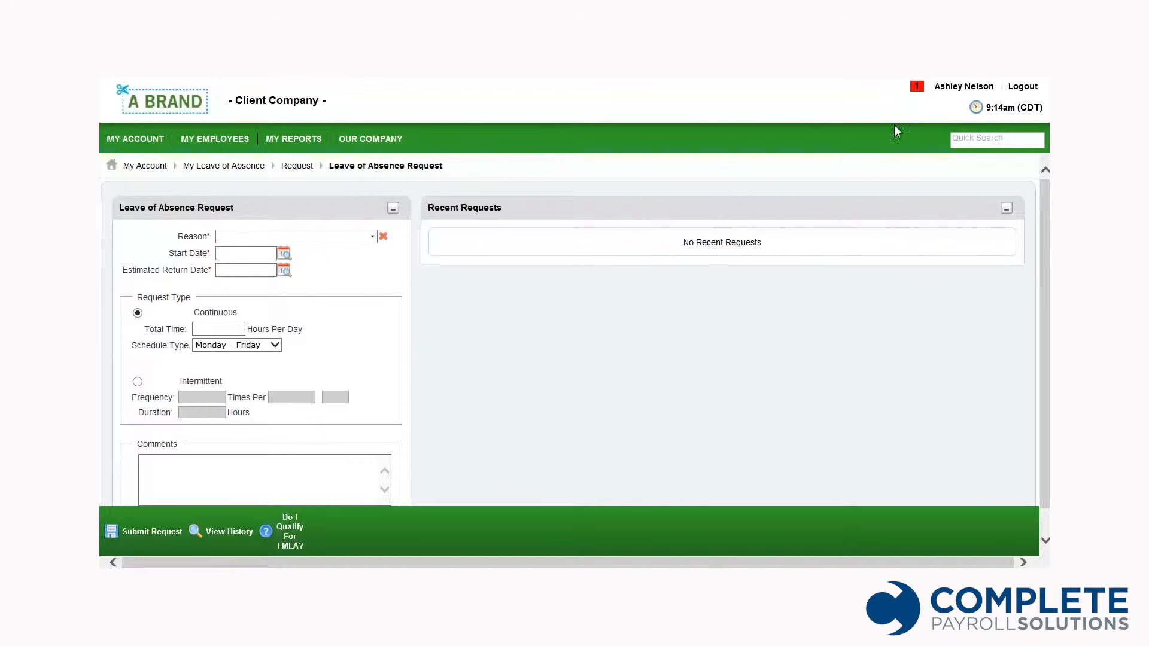
click(919, 91)
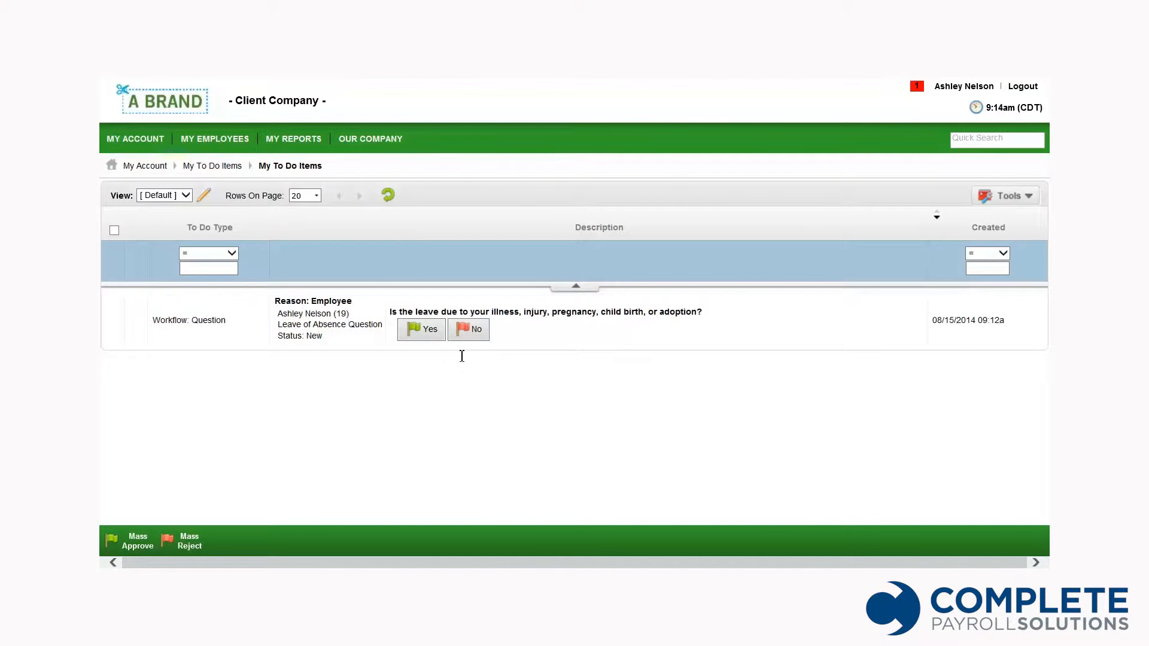
click(426, 333)
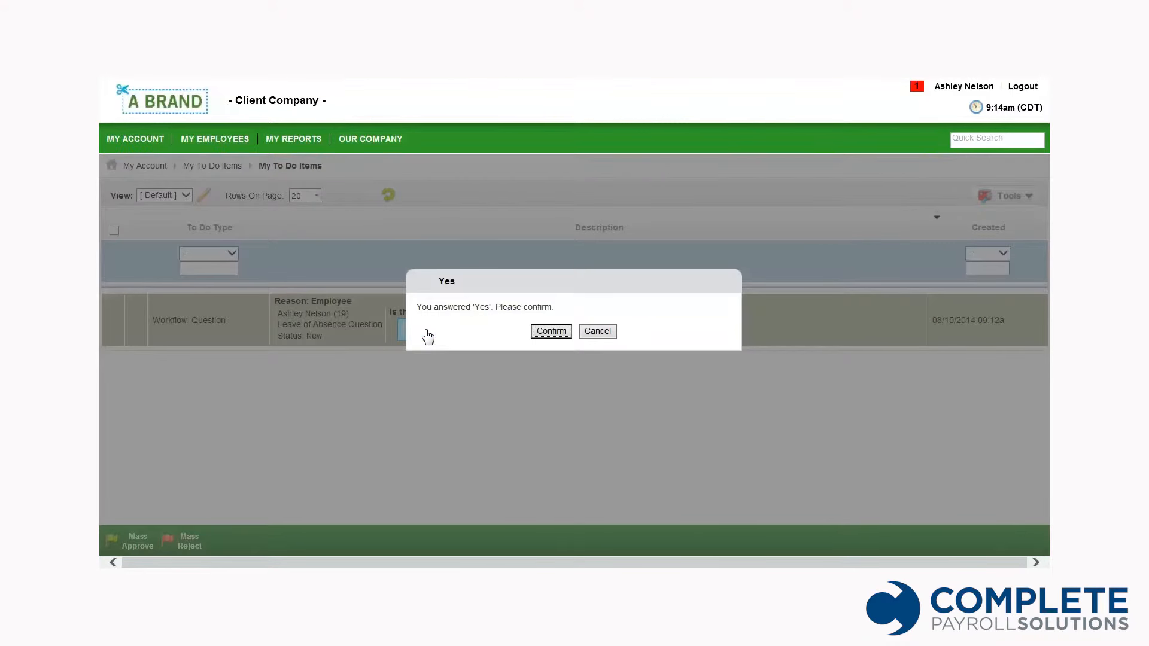
click(543, 334)
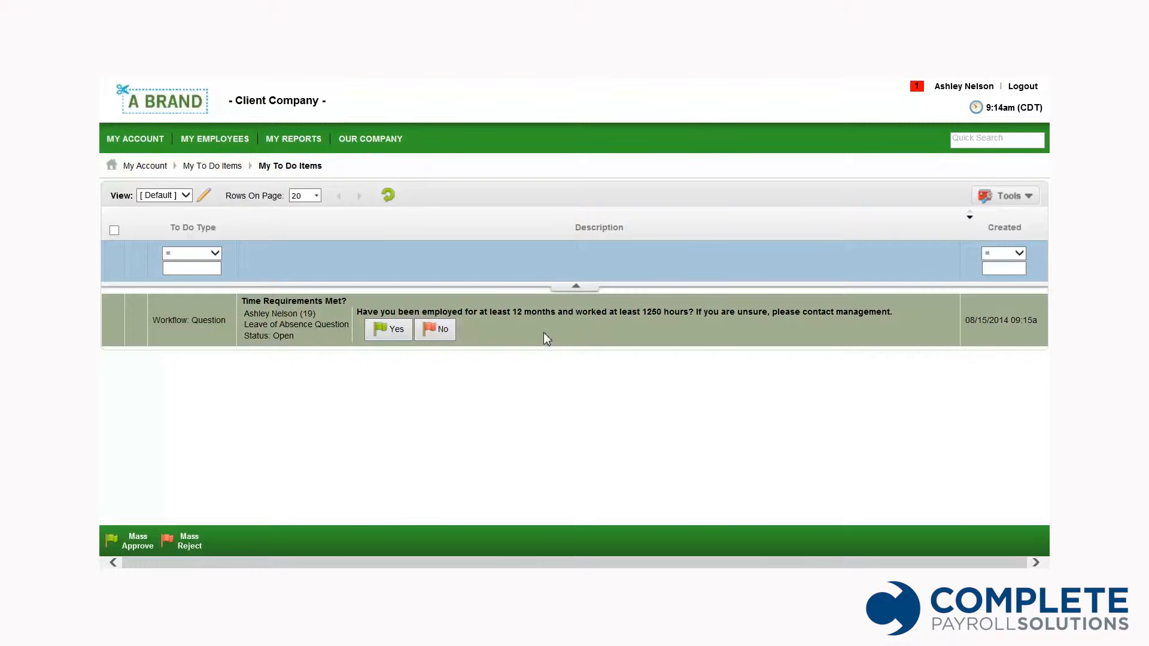
Return to the leave of absence request form and choose Maternity as the reason
mouse_move(134, 150)
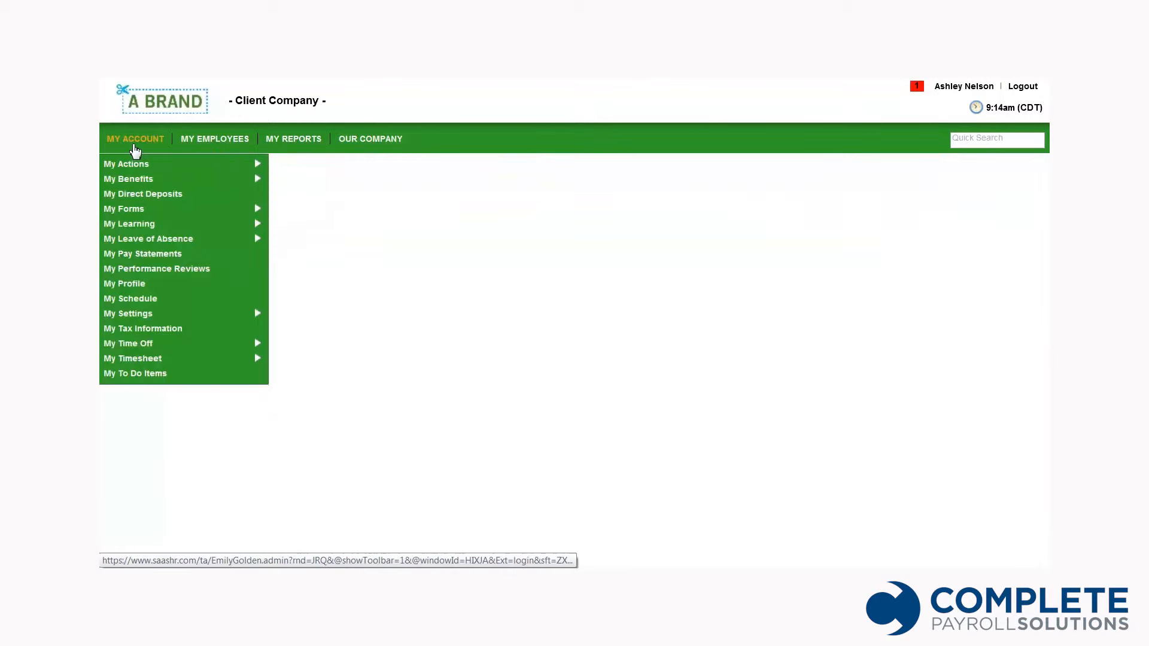
mouse_move(139, 239)
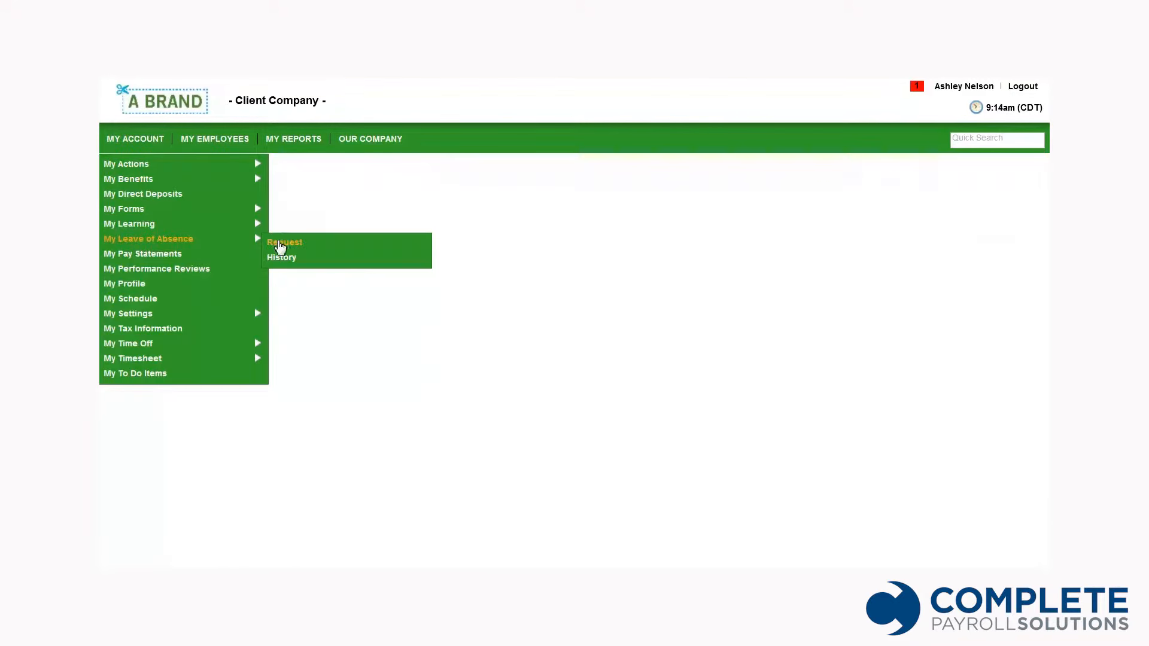
click(281, 246)
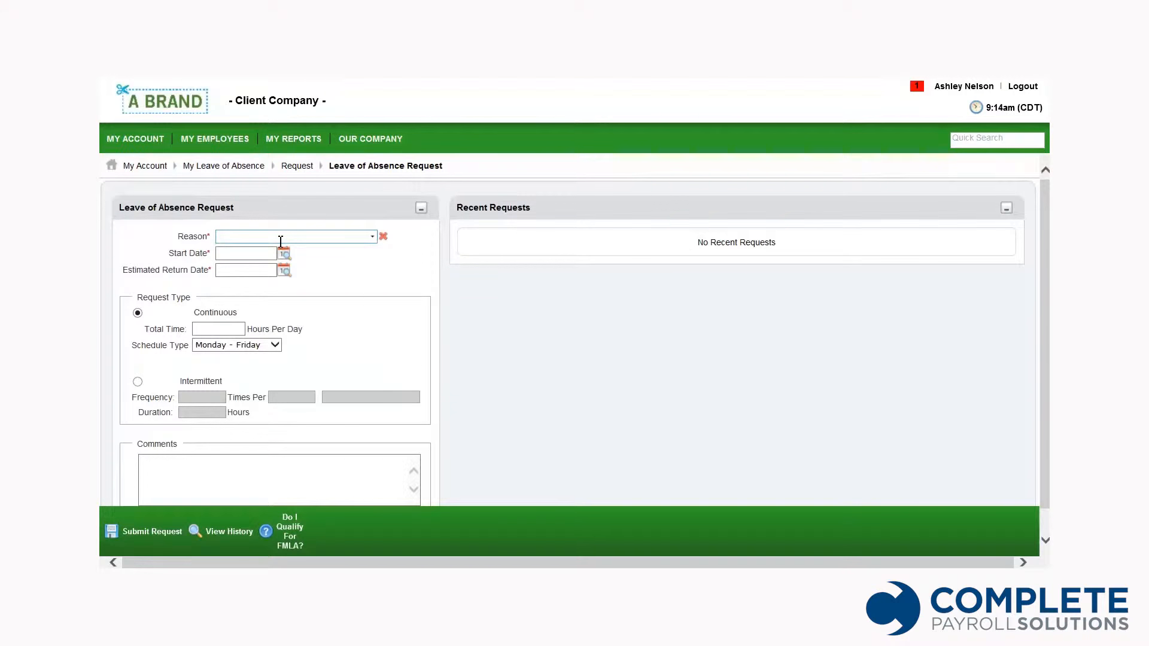
click(372, 237)
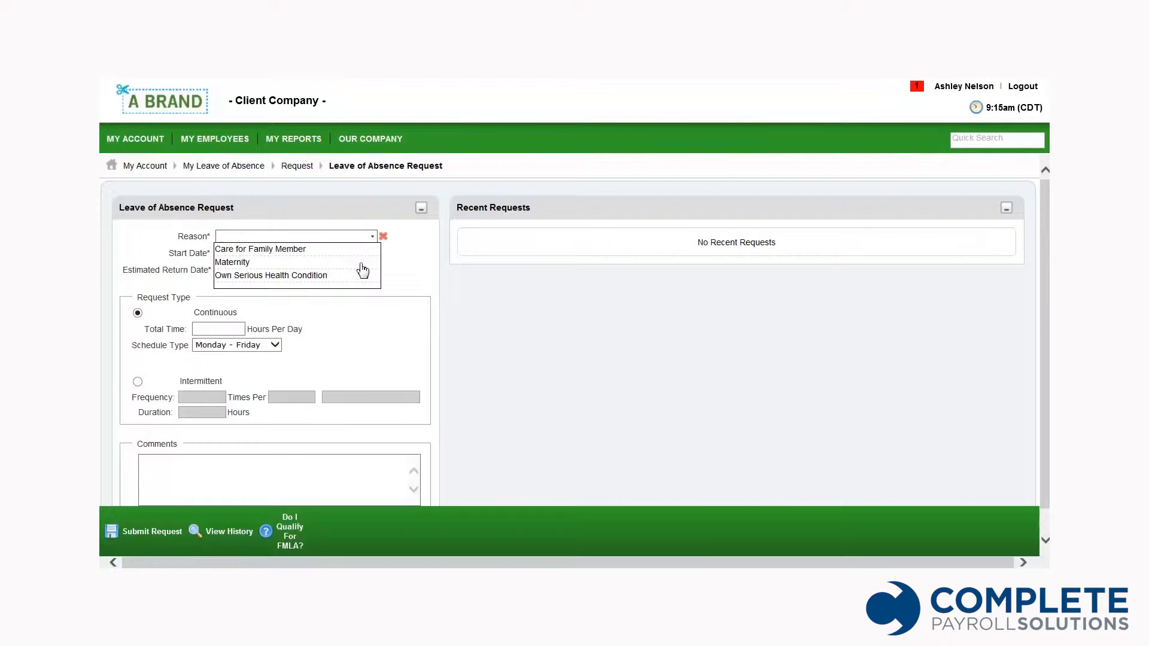
click(362, 263)
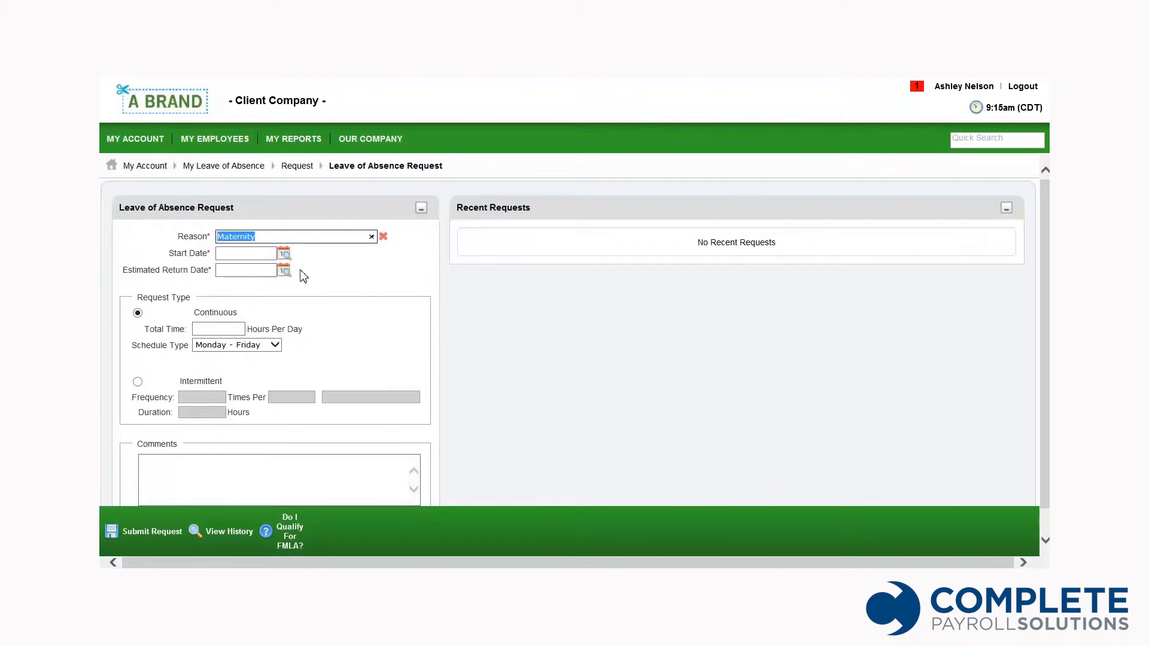
Set the leave's start date to 08/15/2014 and its estimated return date to 09/26/2014
click(284, 254)
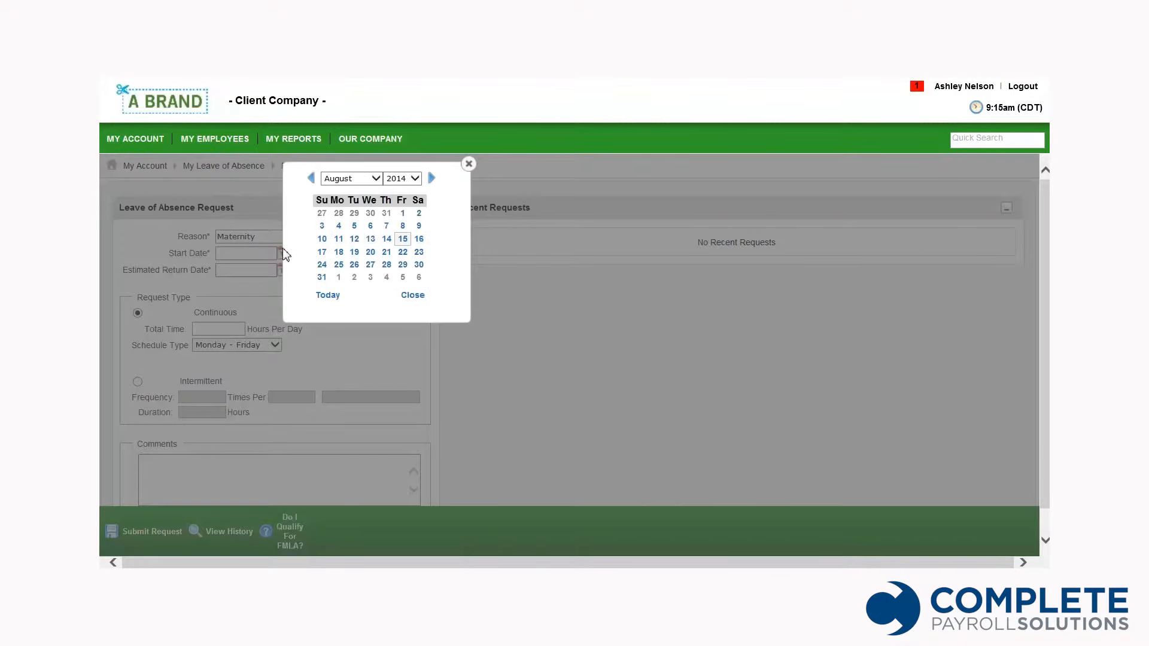
click(403, 240)
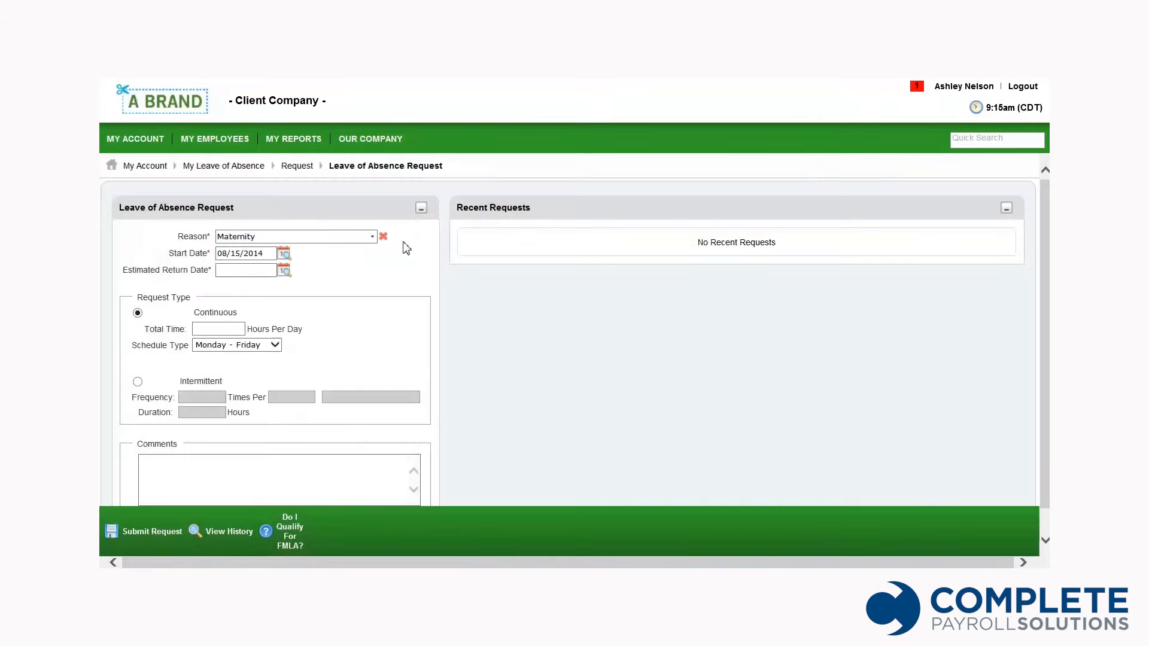
click(285, 270)
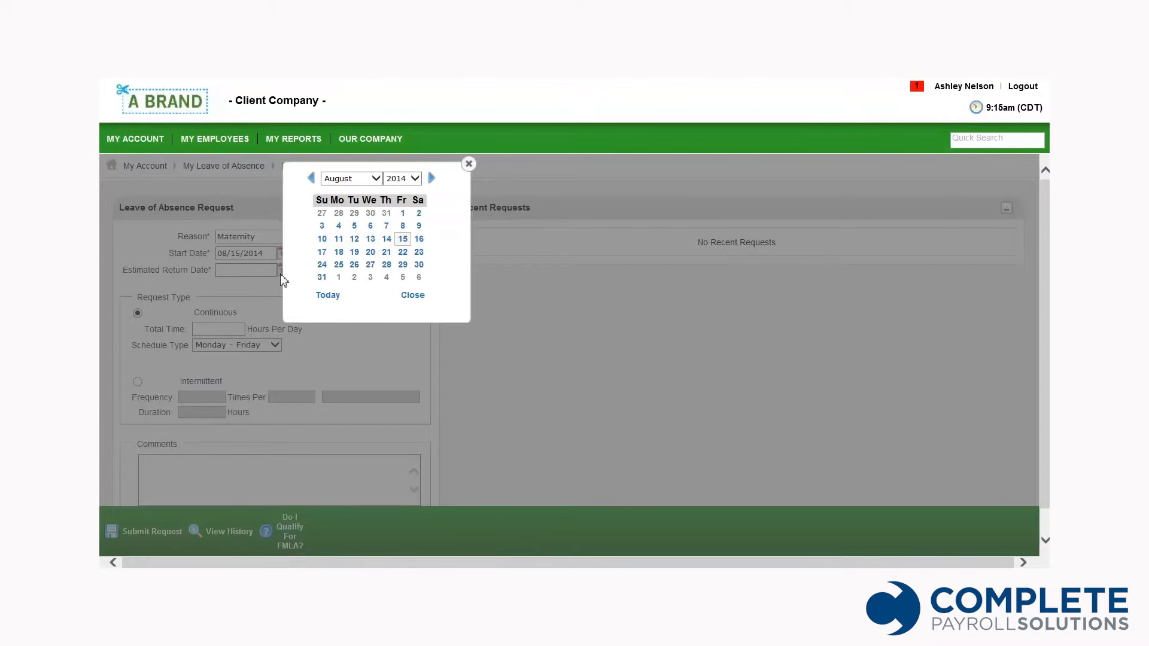
click(431, 179)
click(403, 252)
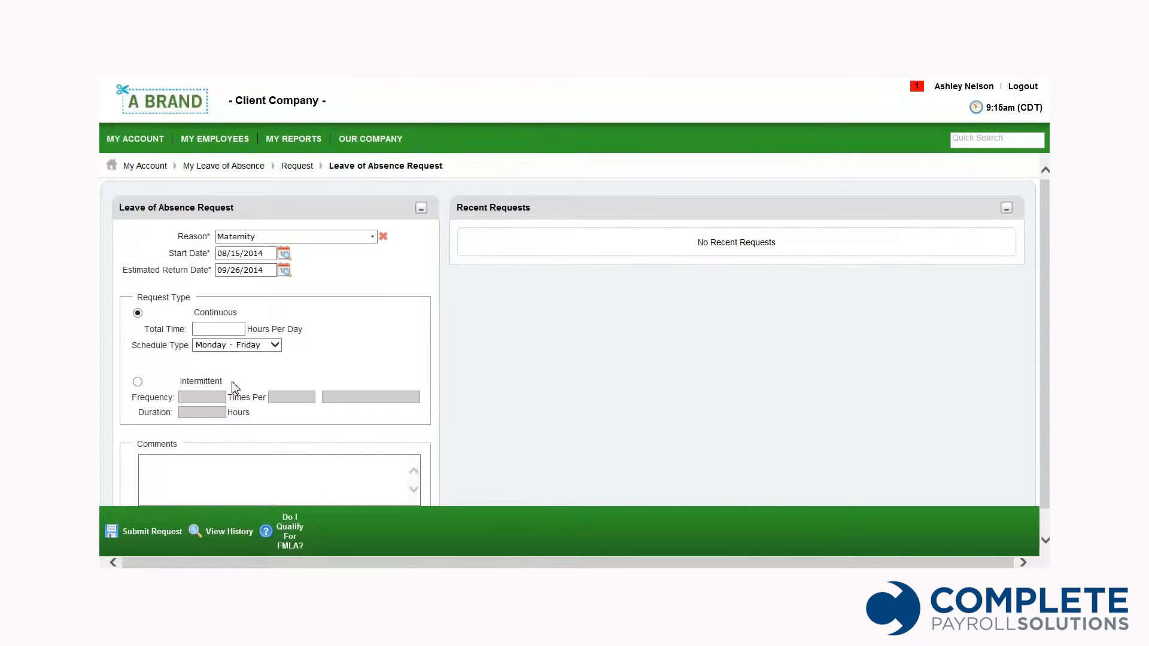
Set the continuous leave to 8 hours per day with the Monday - Friday schedule type
click(233, 333)
text(8)
click(275, 345)
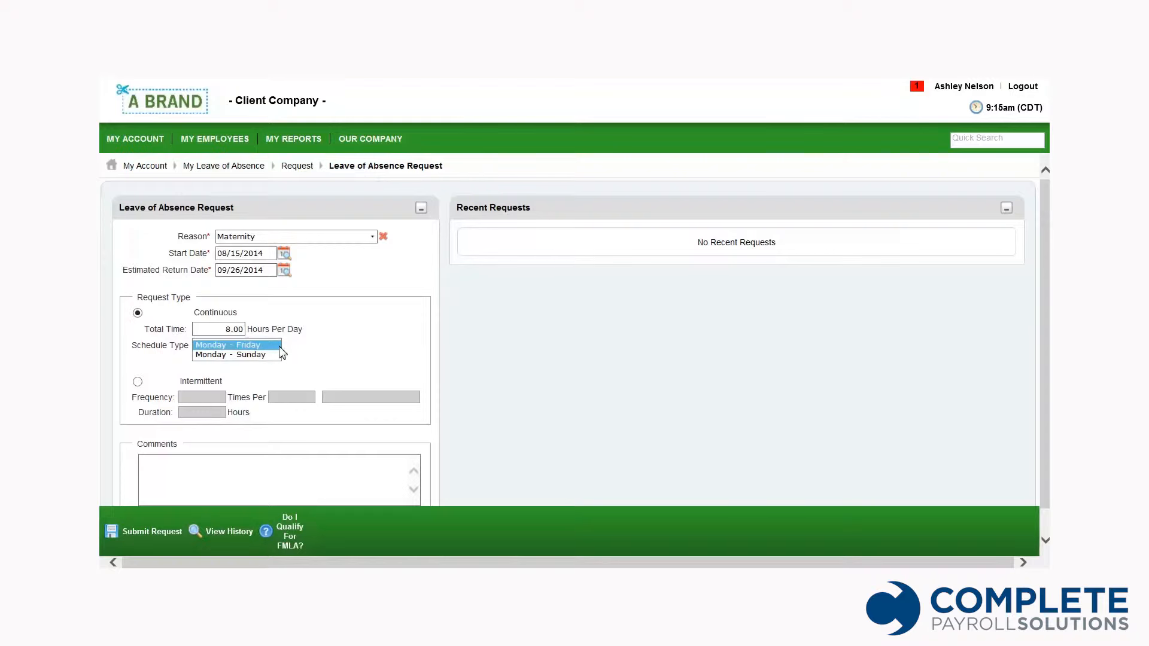
click(309, 355)
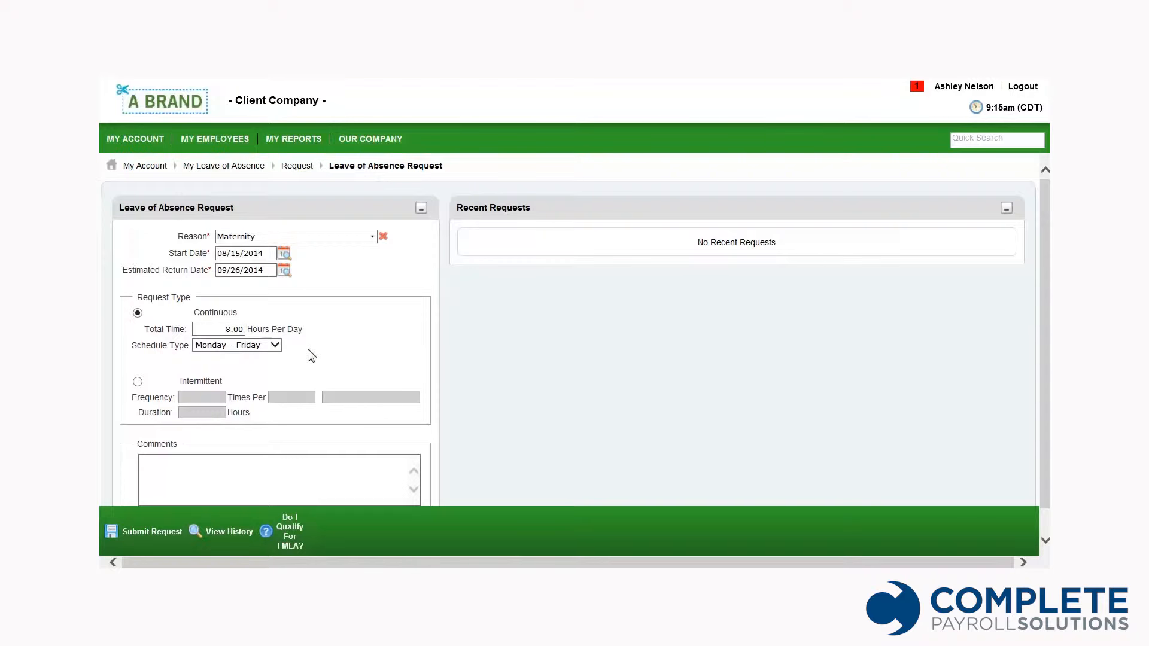
Add the comment "Maternity Leave" to the leave of absence request and submit it
click(251, 470)
click(250, 471)
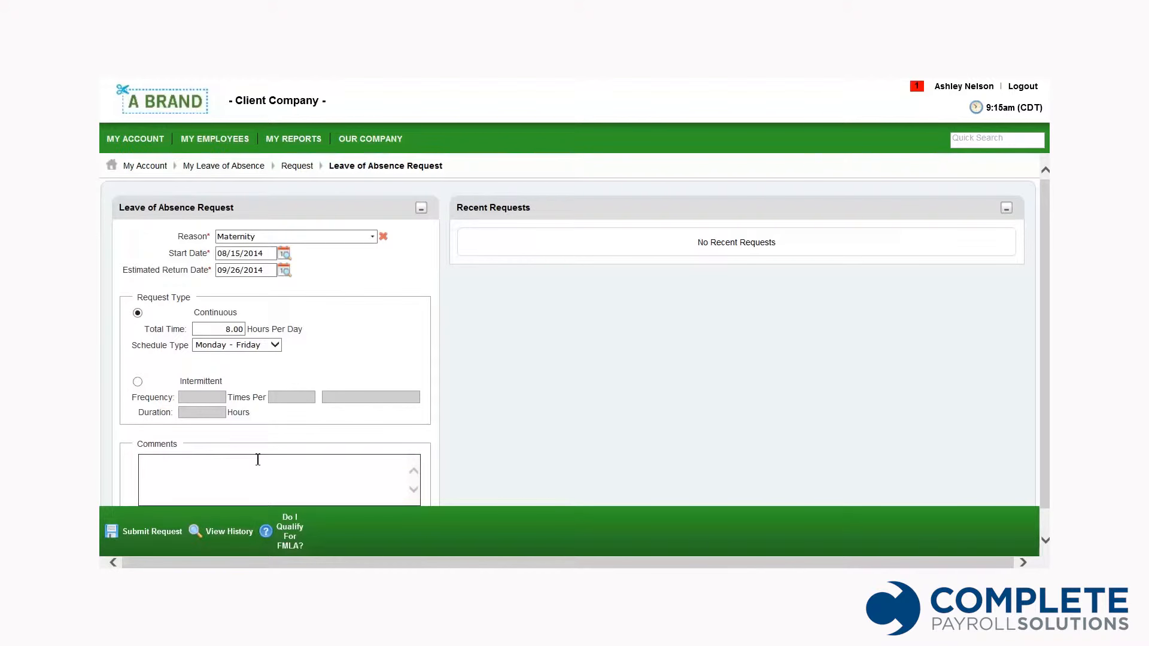
text(Maternity Leave)
click(153, 532)
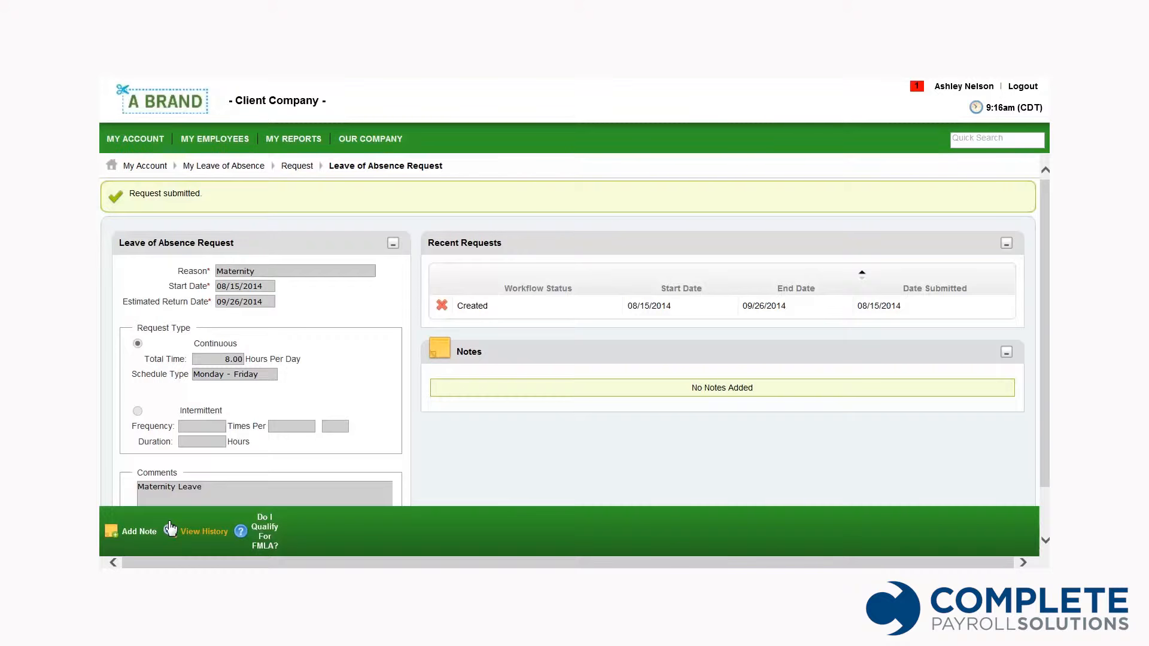
Log out, log back in with the Pay Admin account, and open its to-do items
click(1017, 86)
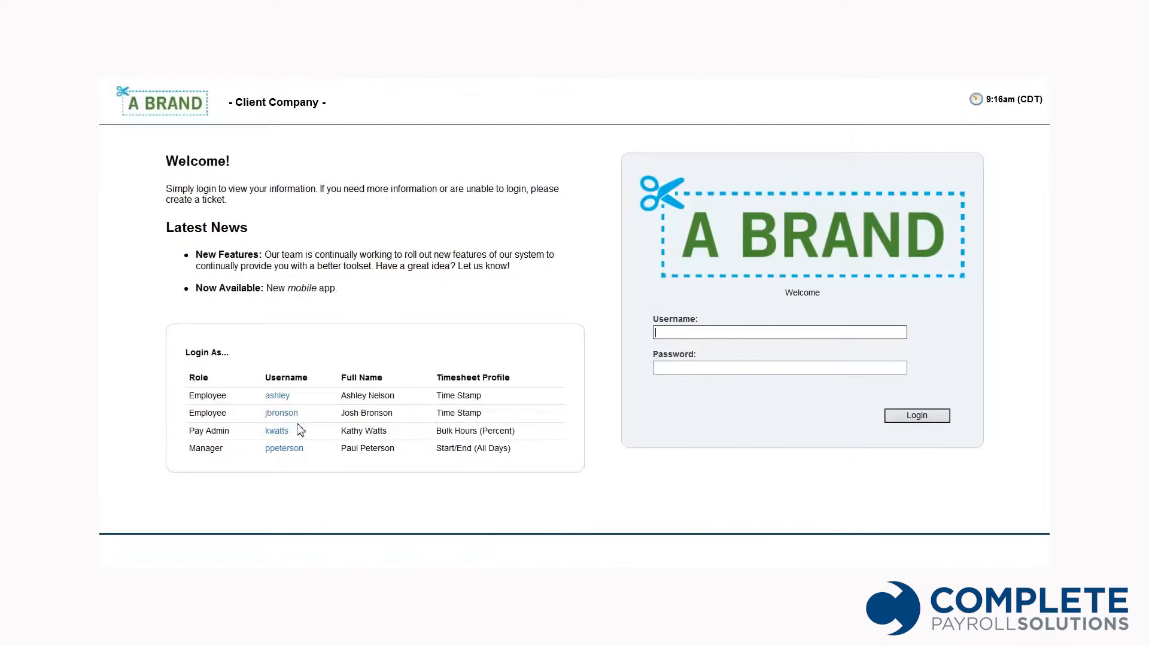
click(277, 431)
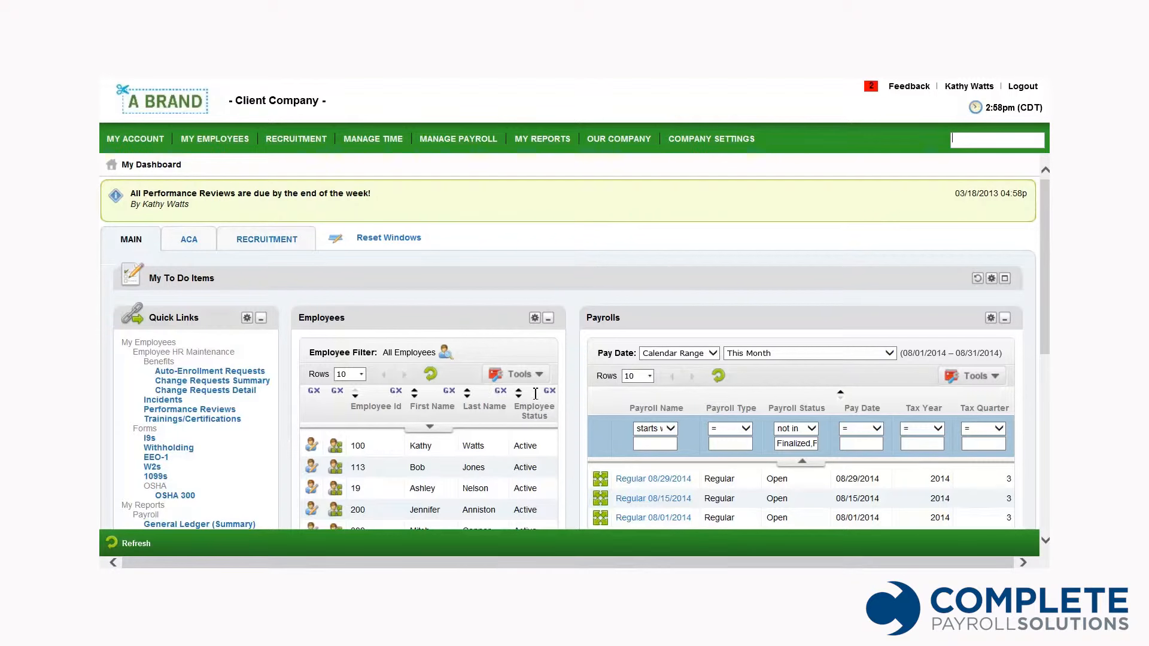
click(871, 89)
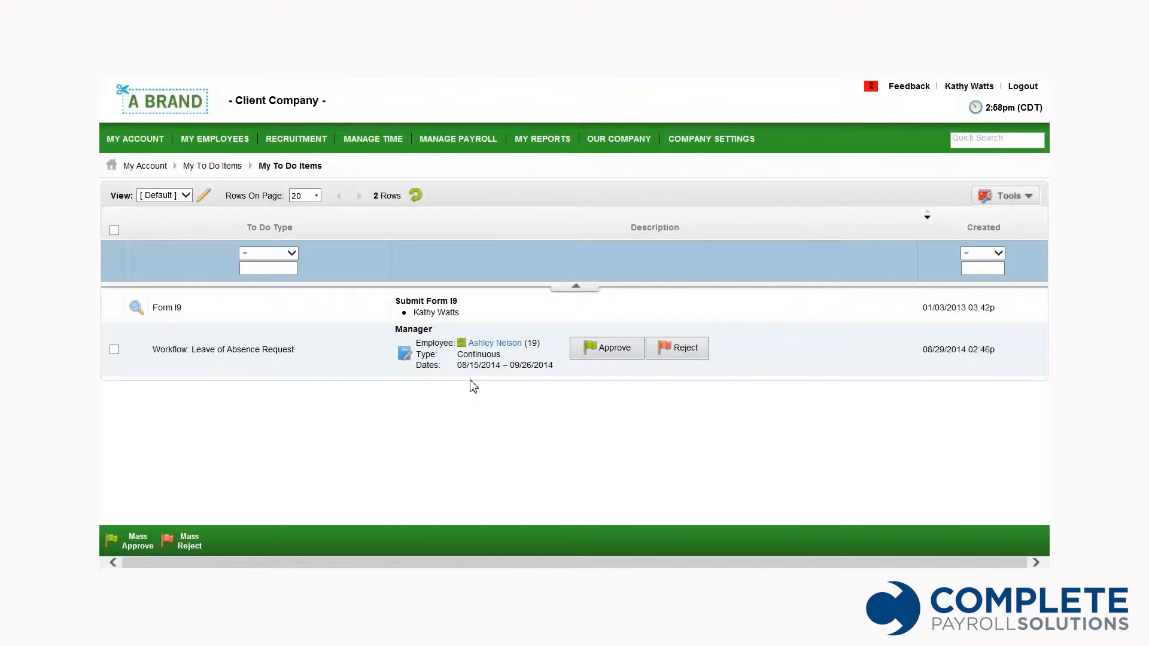
Review the details of the employee's 08/15/2014 – 09/26/2014 leave of absence request and approve it
click(404, 355)
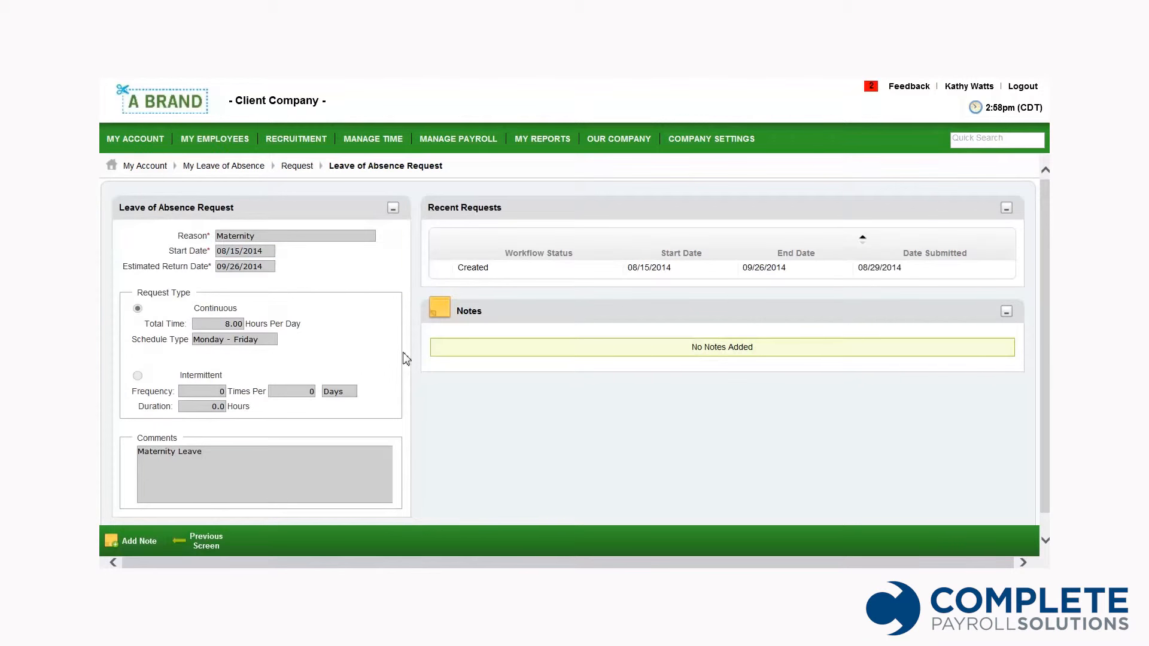
click(209, 542)
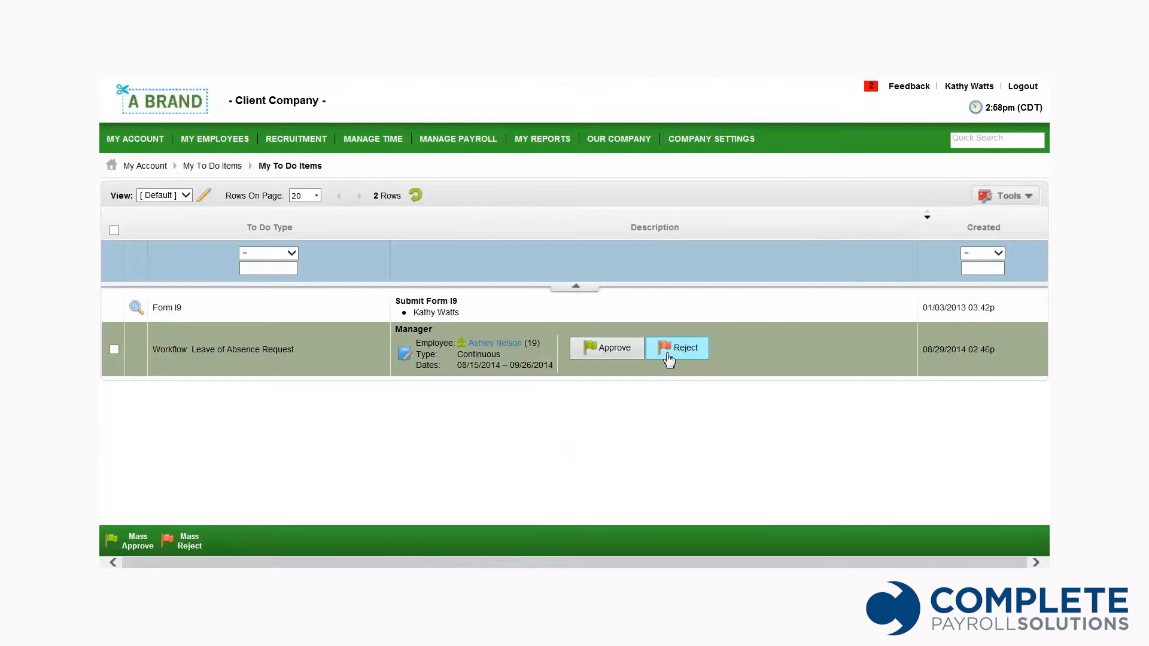
click(624, 356)
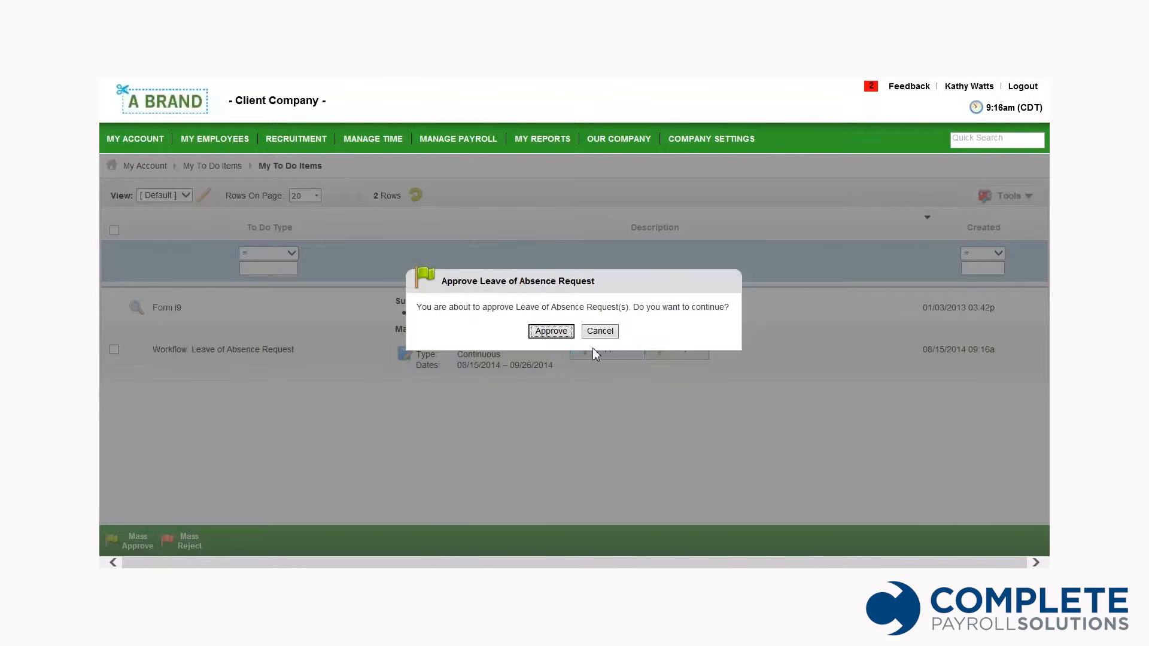
click(555, 333)
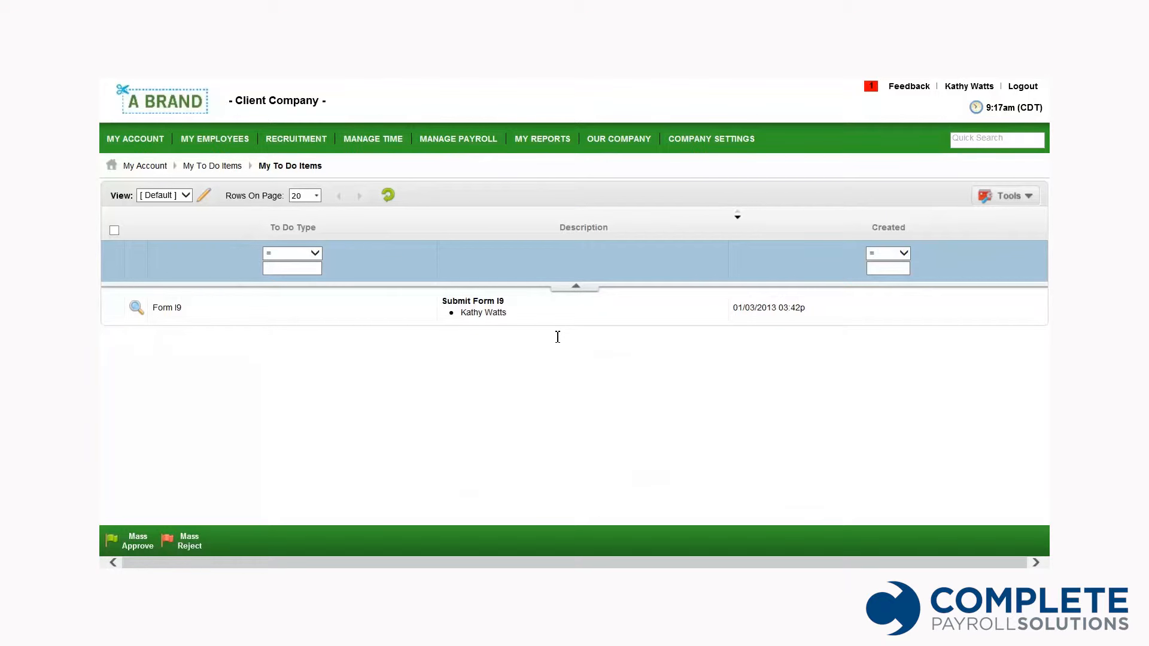
Go to the employee leave cases and open the case that starts on 08/15/2014
click(196, 119)
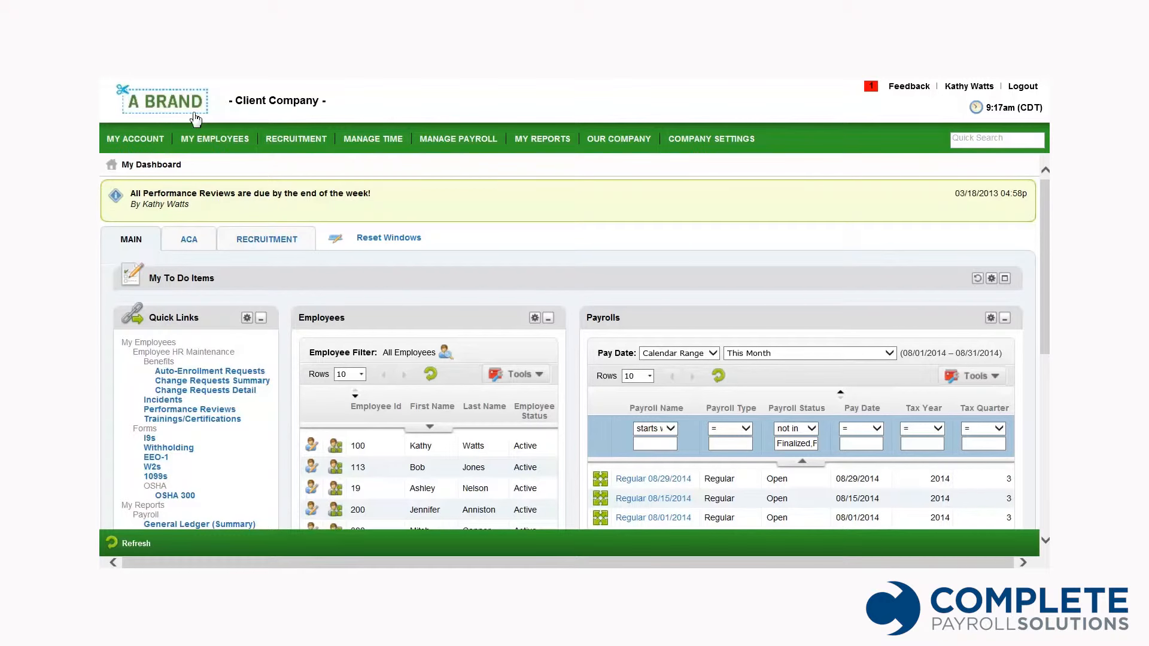
click(216, 147)
mouse_move(214, 258)
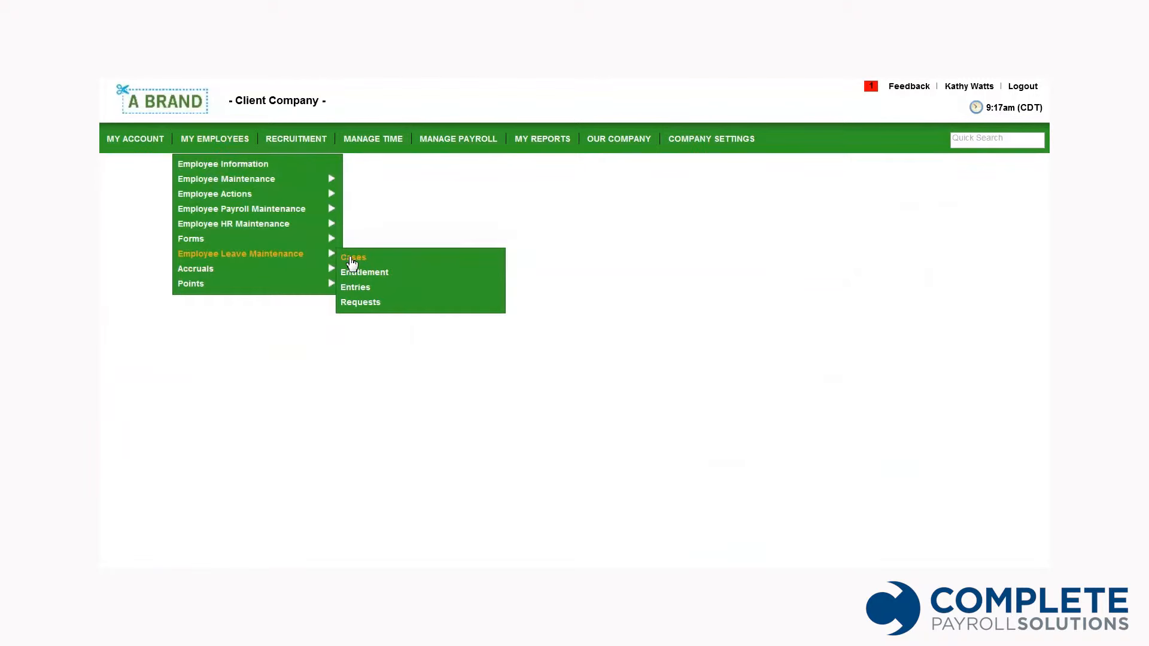
click(352, 258)
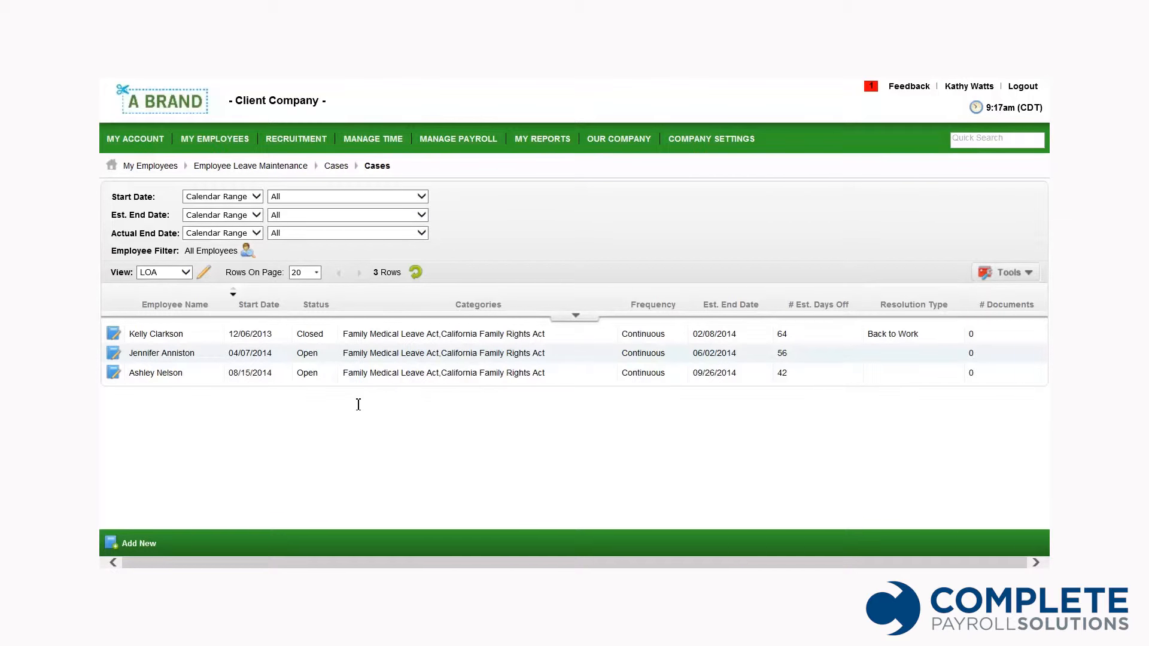
click(118, 376)
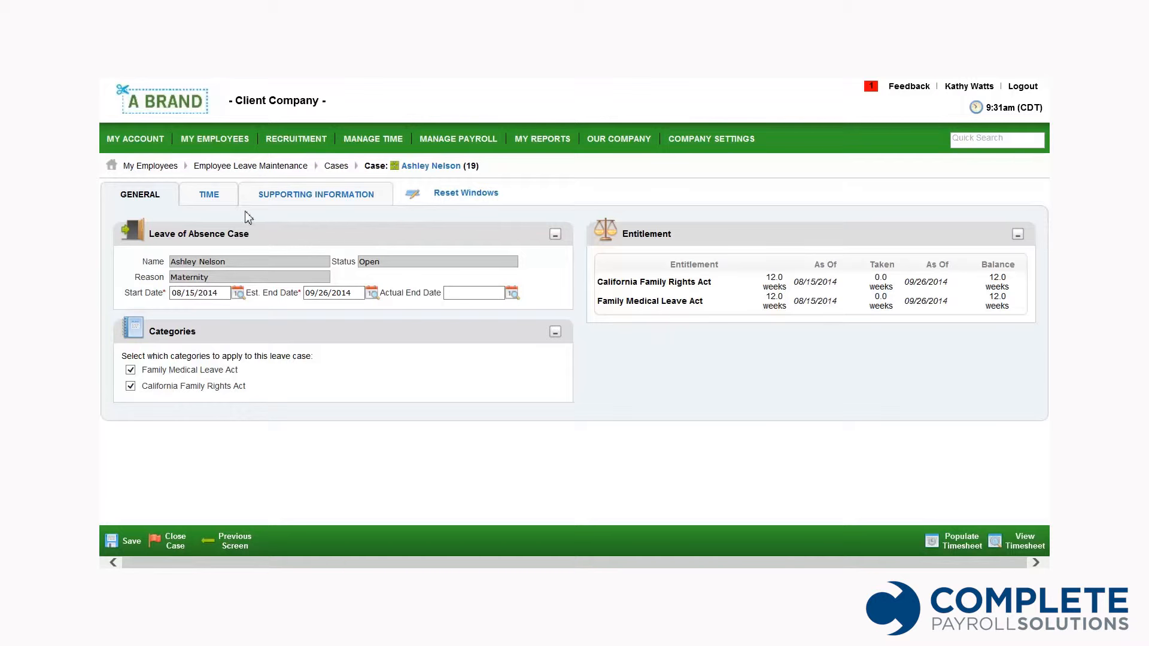
Generate the leave entries for the case's leave time and save the case
click(219, 203)
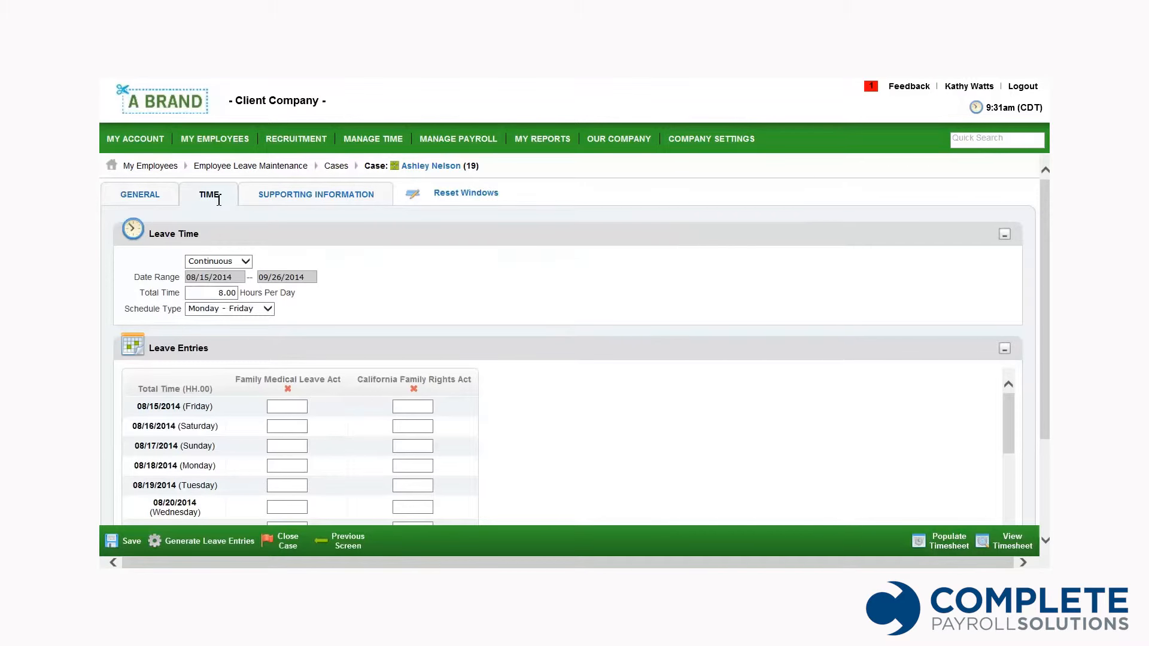
click(203, 546)
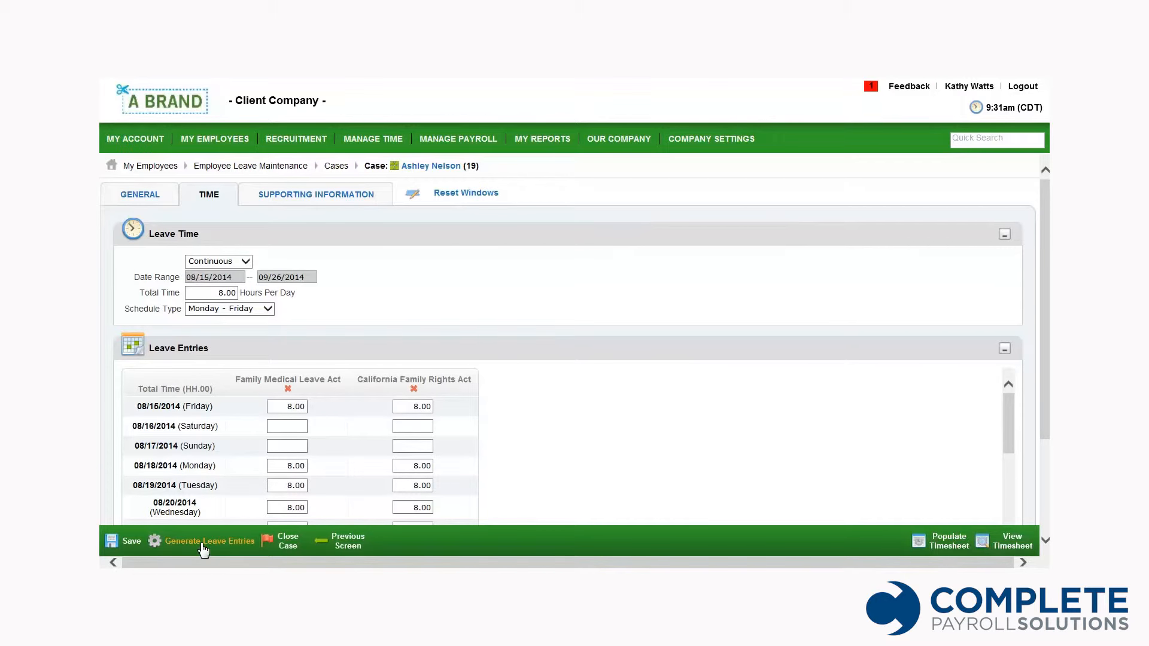
click(130, 545)
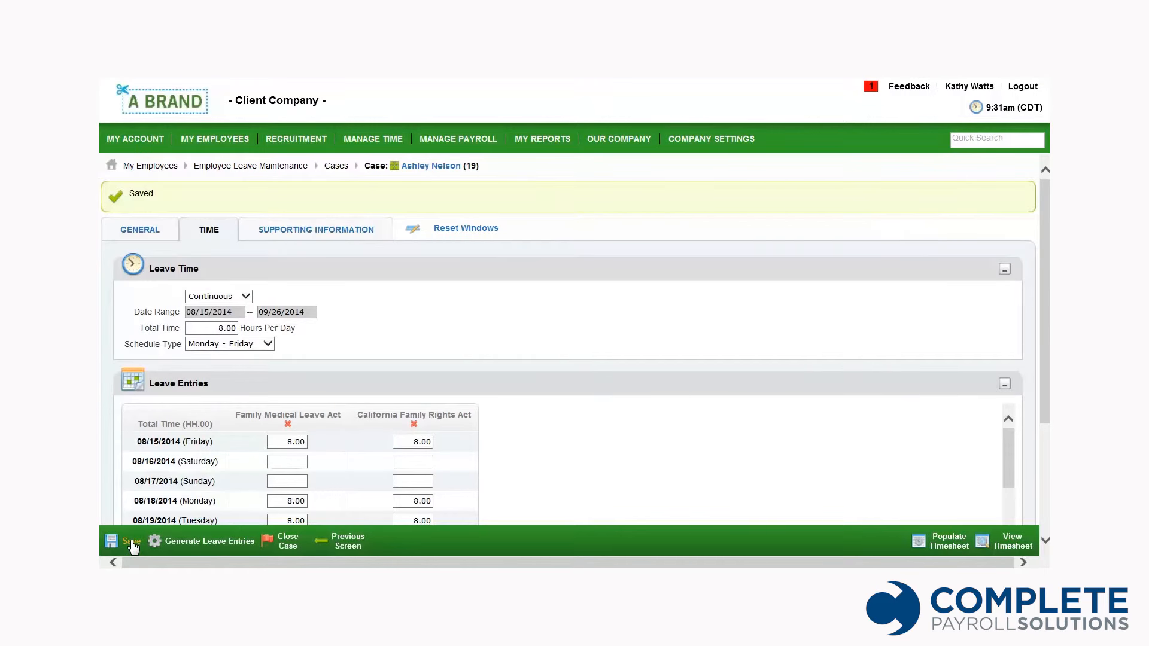
Check the leave case's general entitlement details, populate the employee's timesheet from the case, and review the created time entries
click(147, 238)
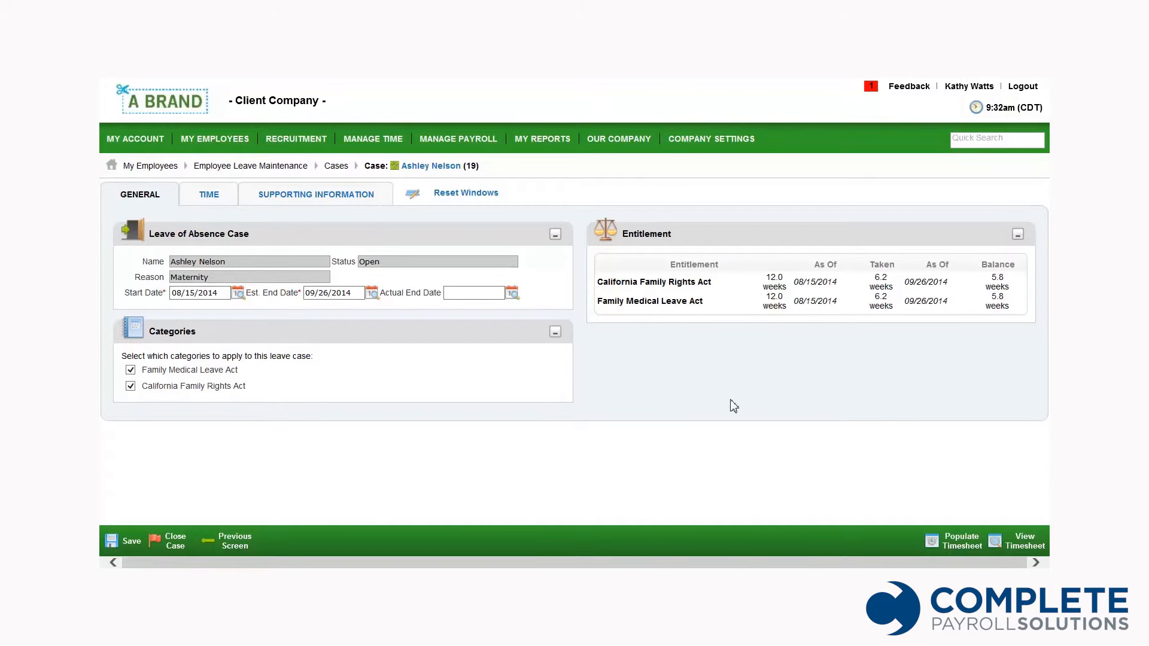
click(943, 546)
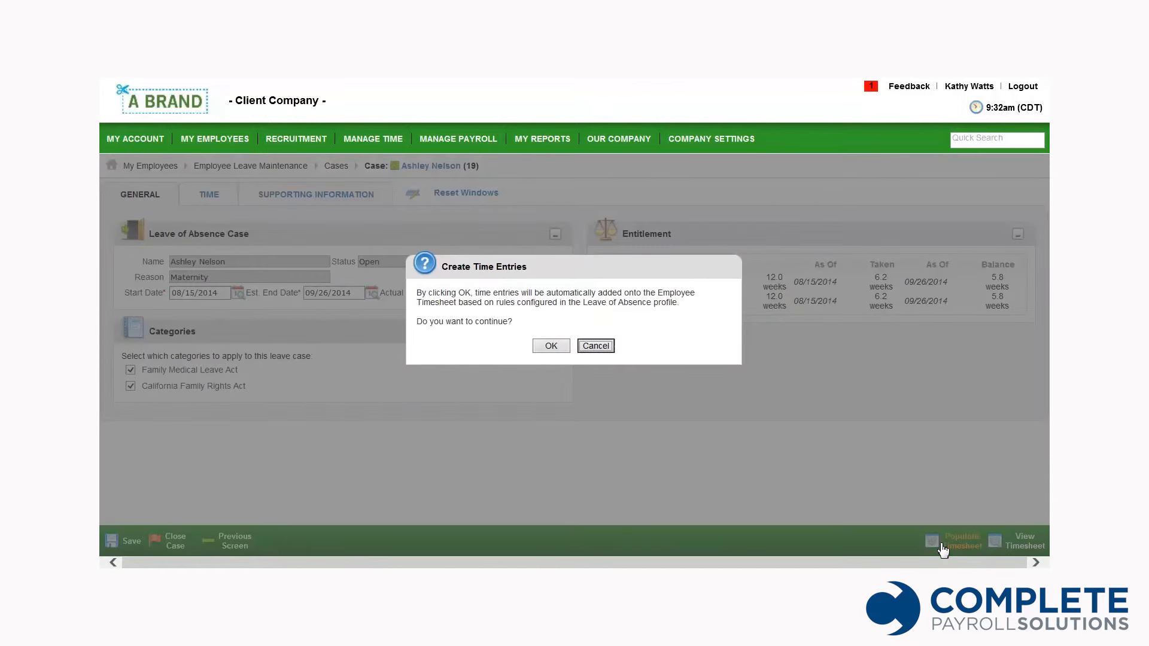
click(560, 352)
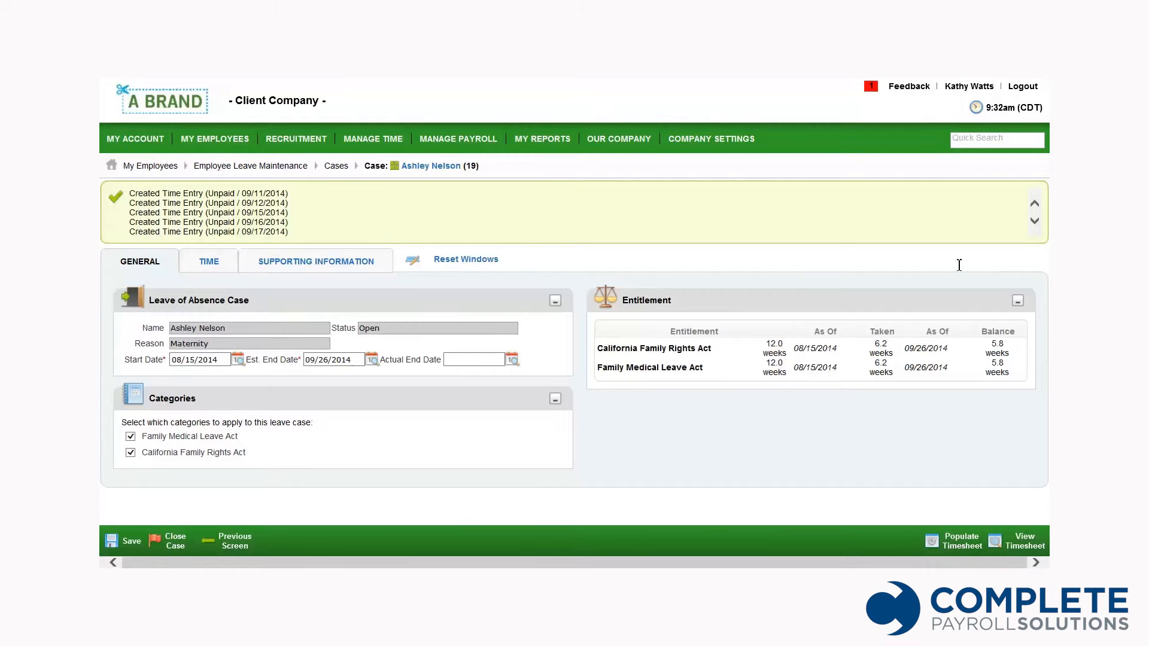
click(1035, 210)
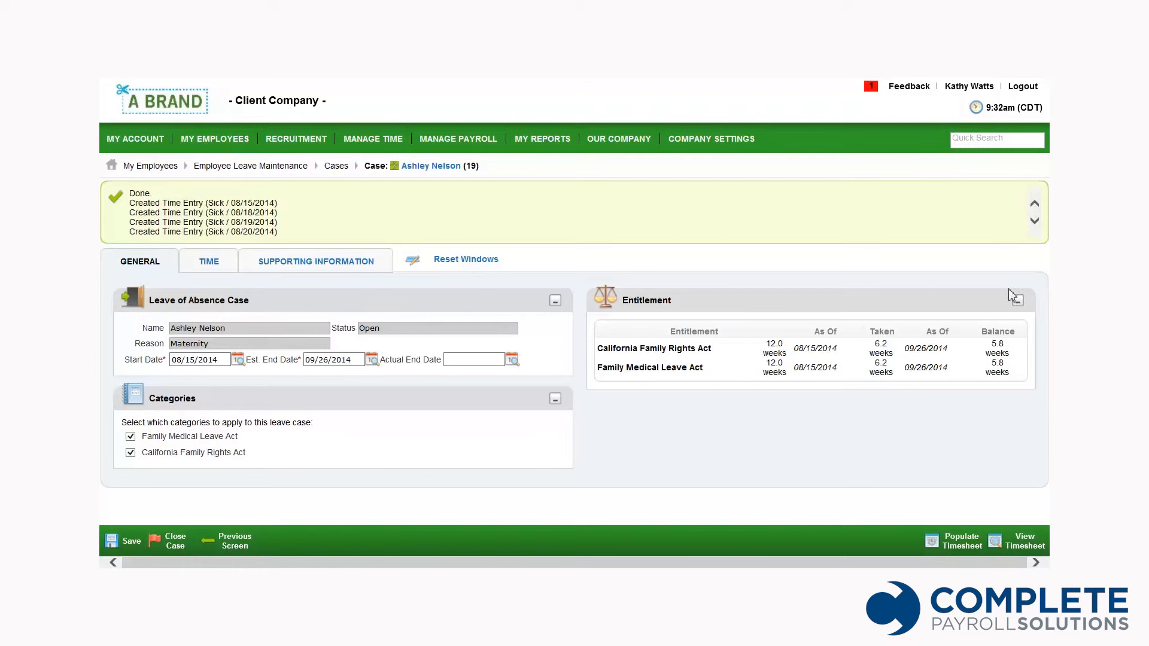
View the employee's timesheet from the leave case and examine the daily summary for this and the following pay period
click(1025, 546)
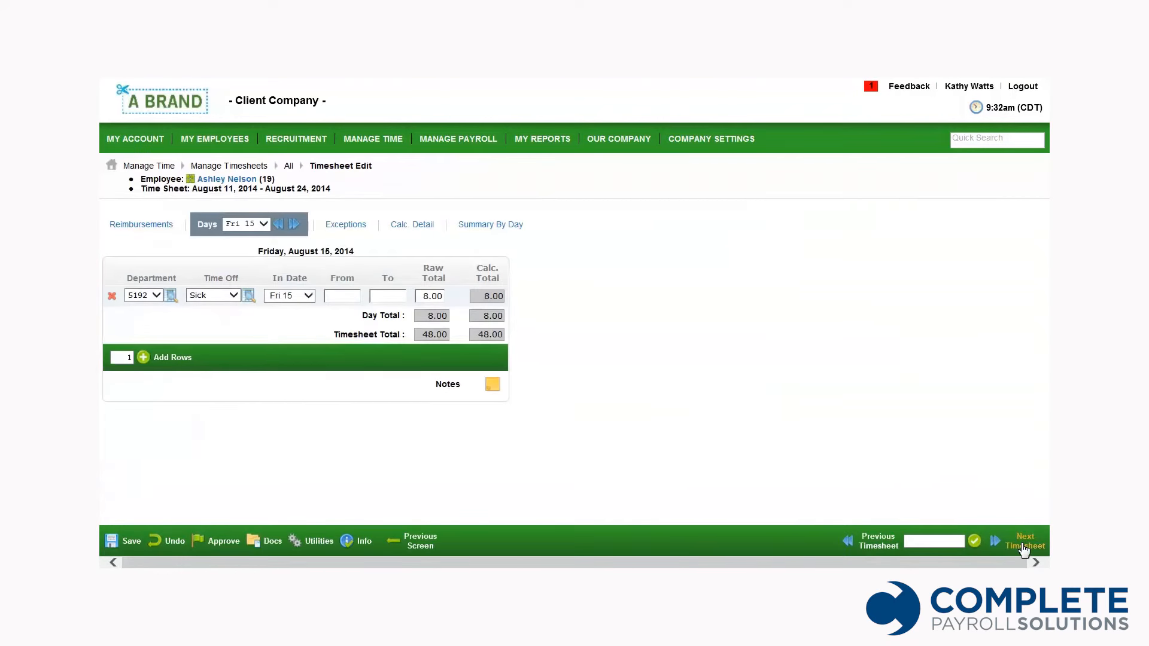
click(482, 226)
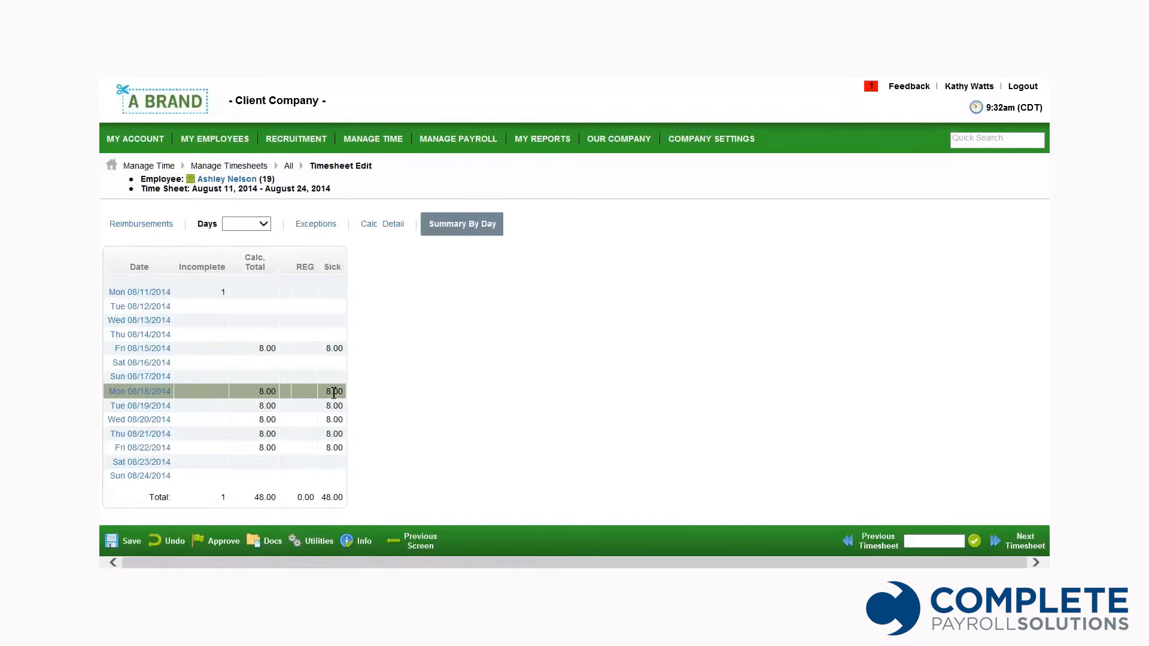
click(1020, 542)
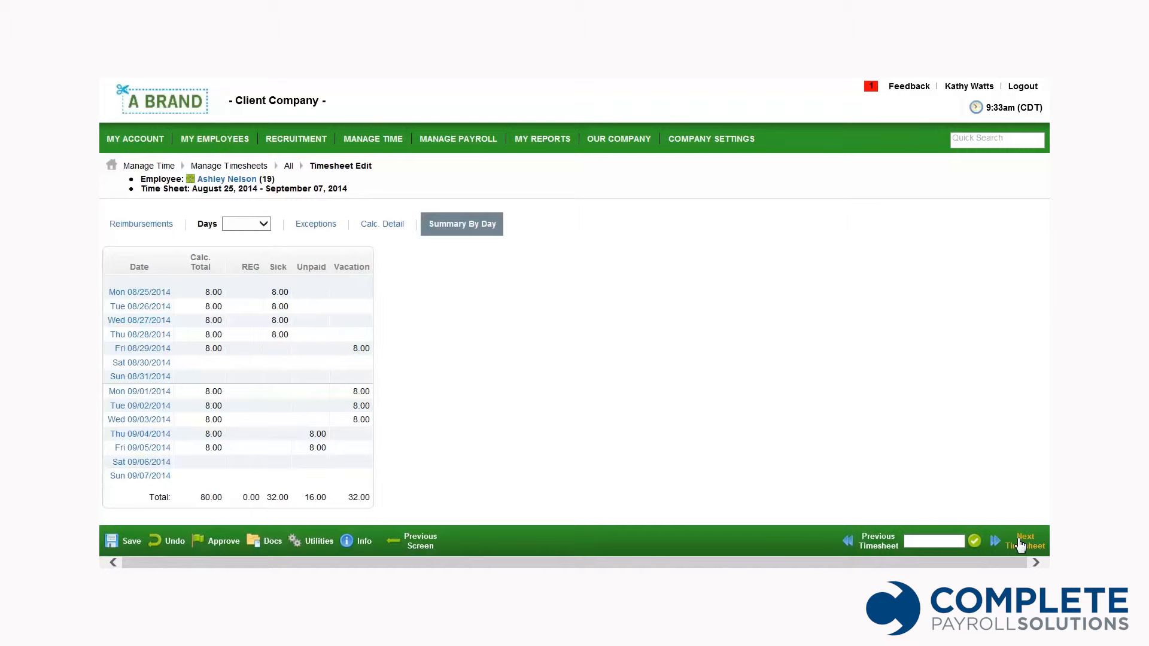
Create a new FMLA form WH-380-E for the employee on maternity leave
click(200, 141)
mouse_move(204, 240)
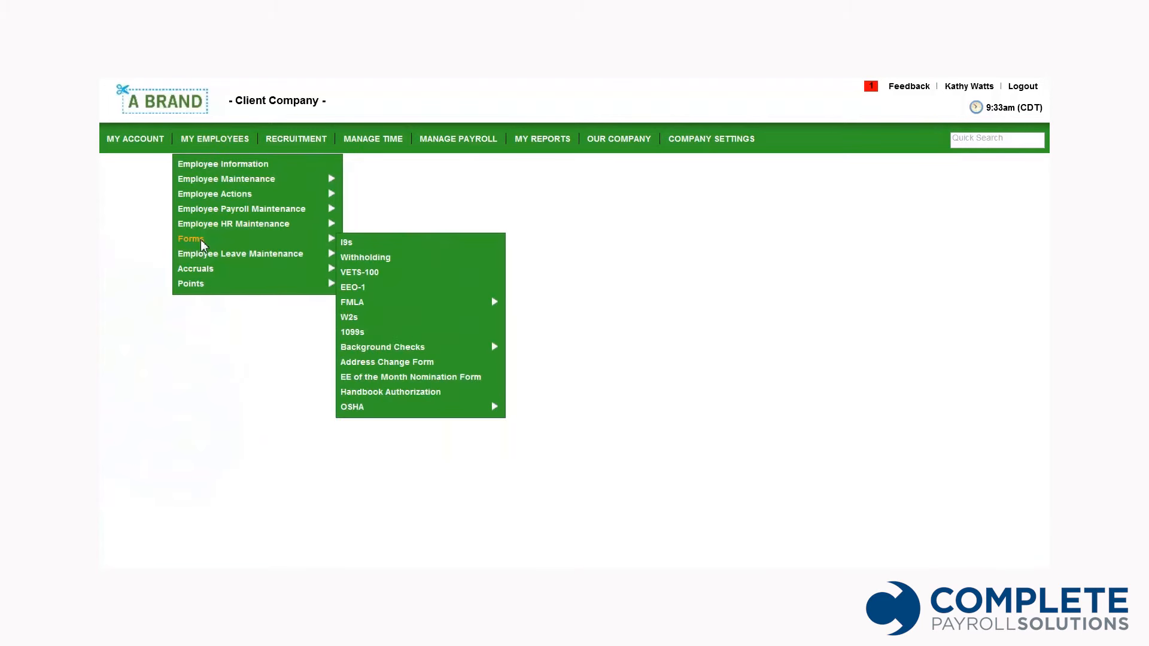
mouse_move(372, 306)
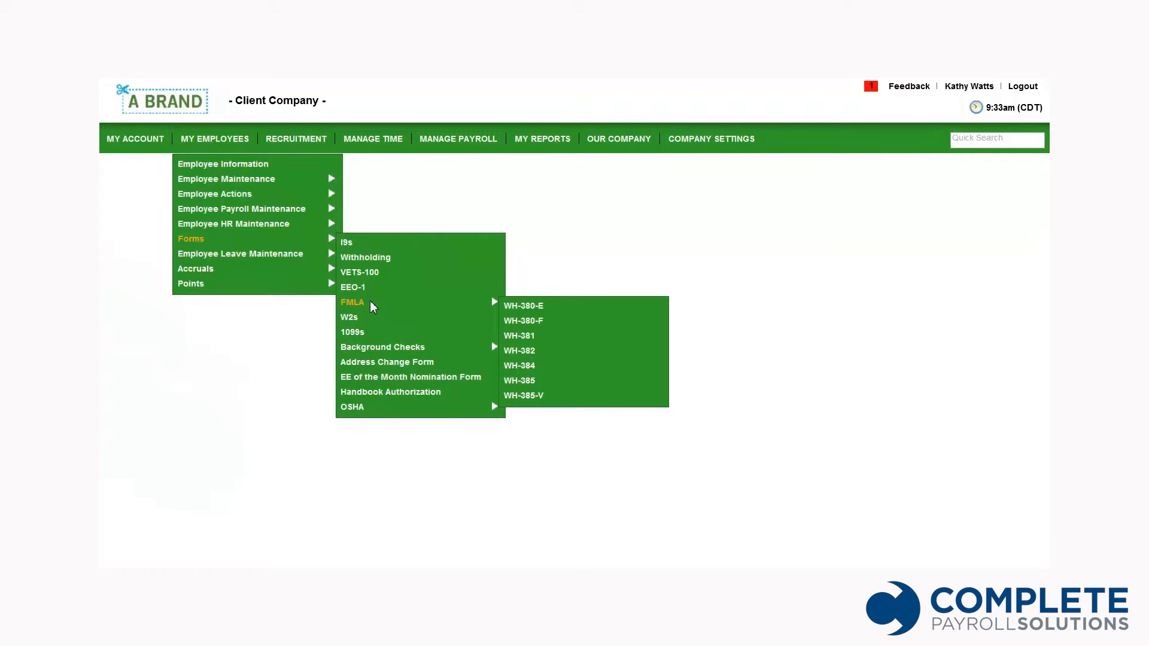
click(524, 306)
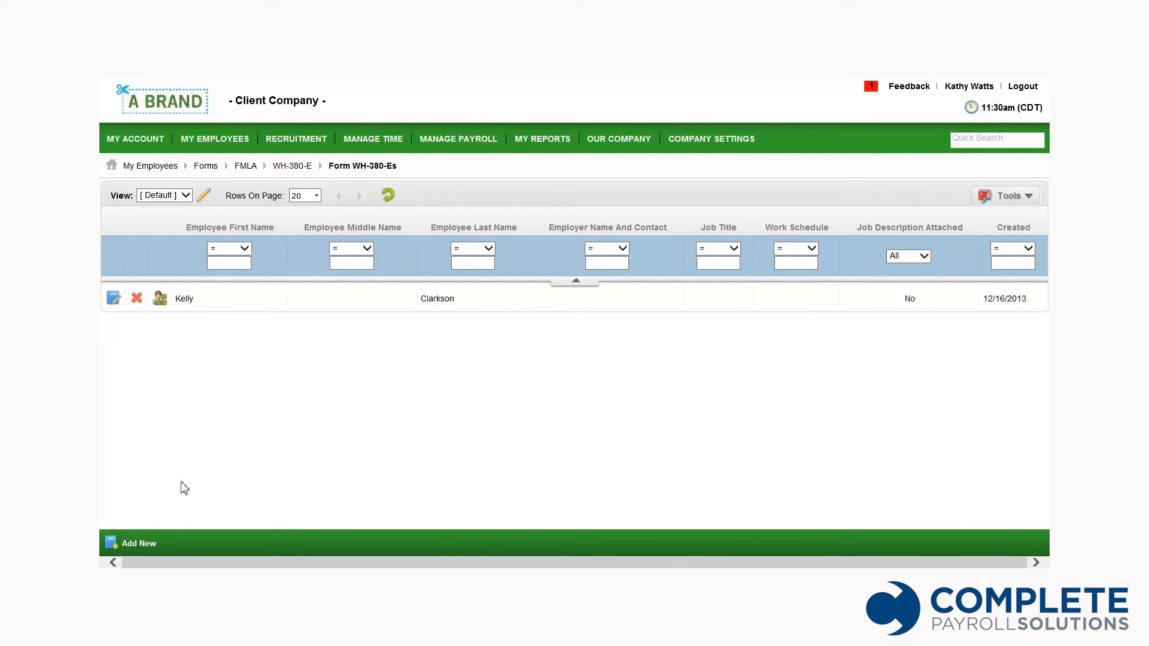
click(149, 547)
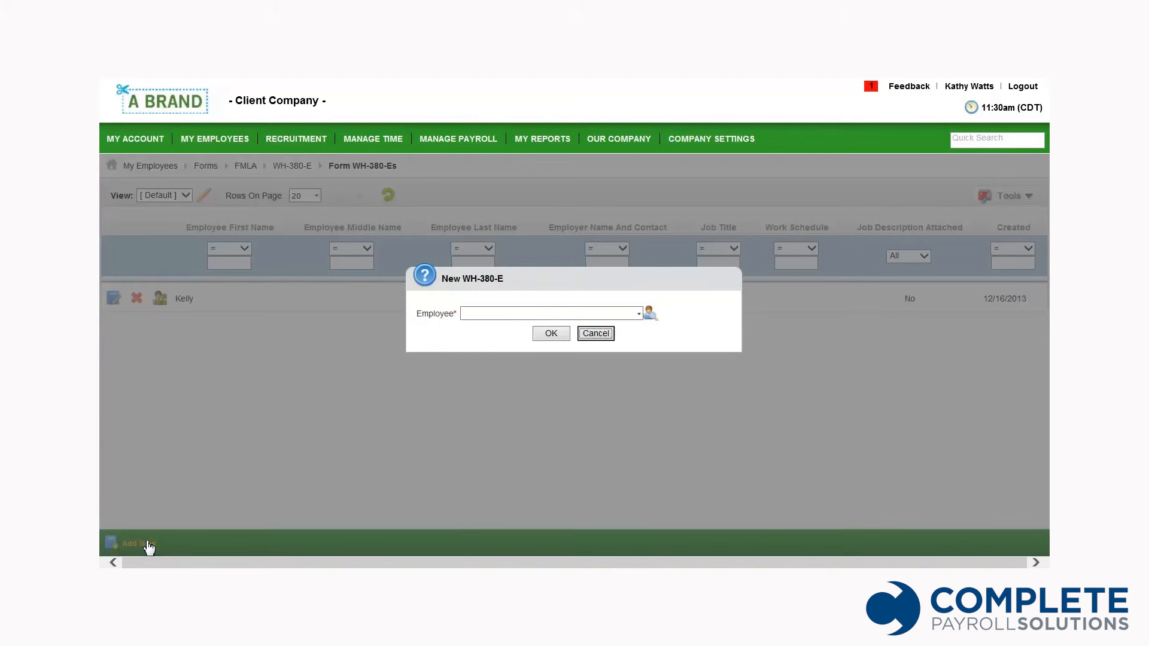
click(656, 318)
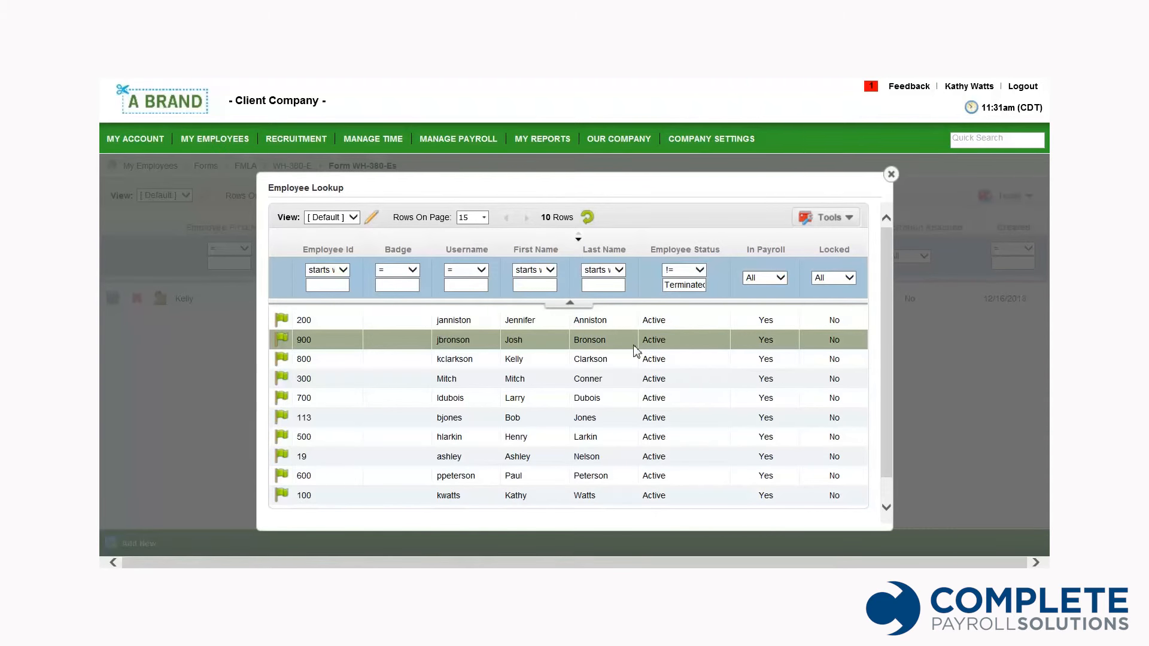
click(293, 456)
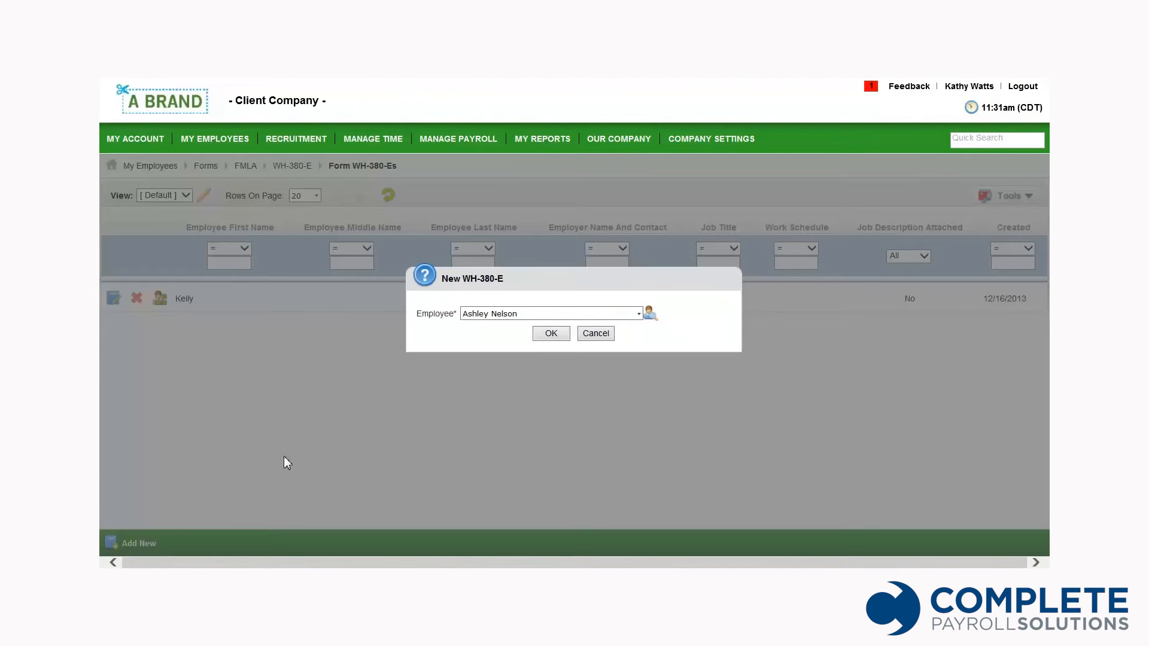
click(551, 334)
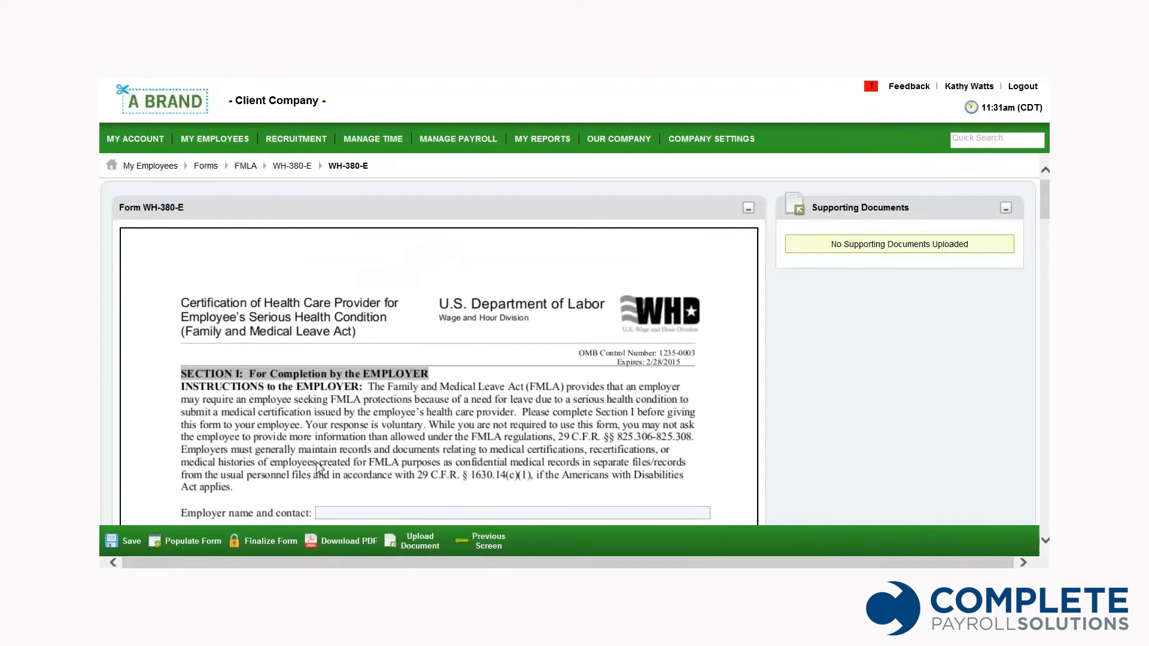
Populate the WH-380-E form with the stored employer and employee information and review its pages
click(211, 542)
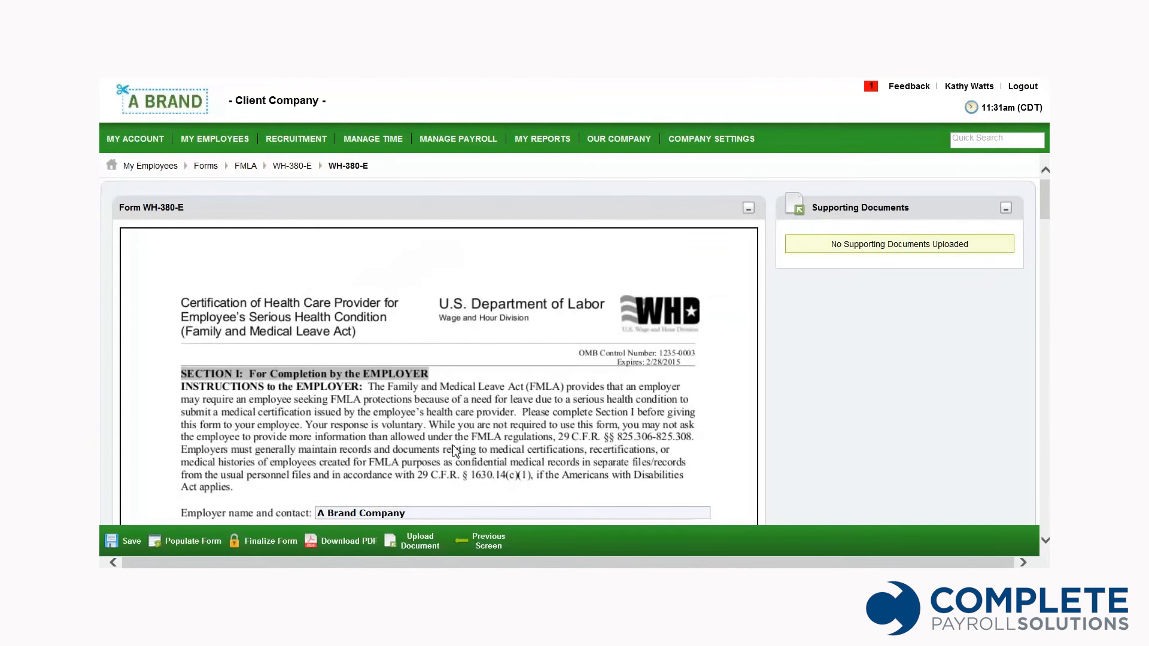
scroll(455, 449, down, 3)
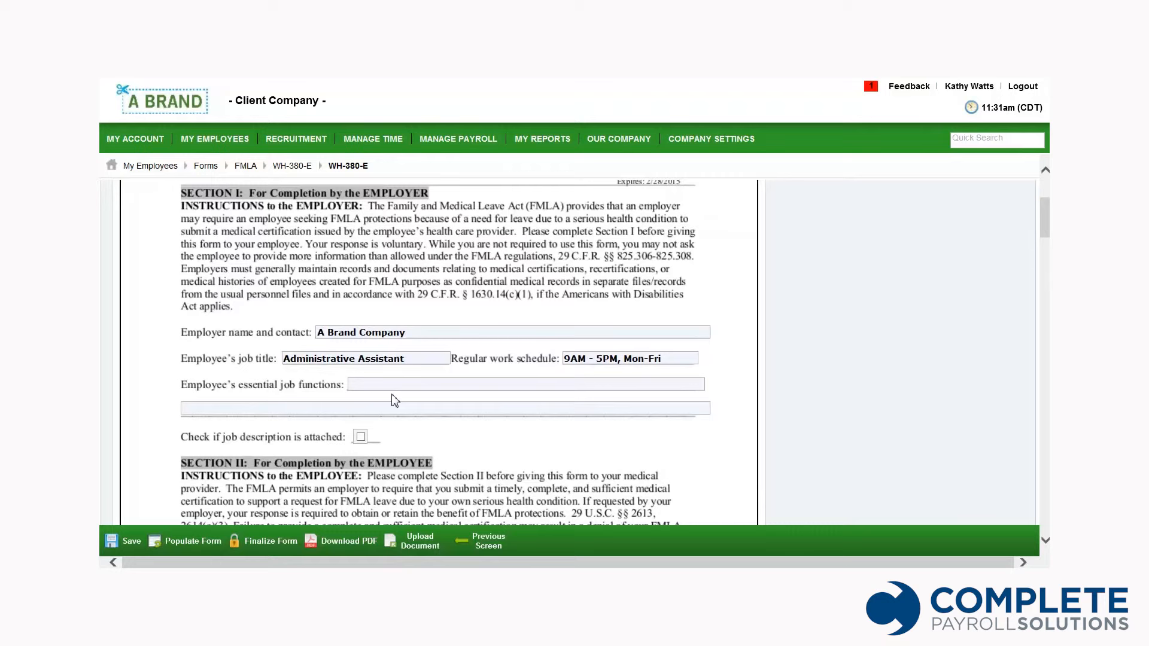
scroll(395, 399, down, 10)
scroll(395, 401, down, 10)
scroll(395, 401, down, 6)
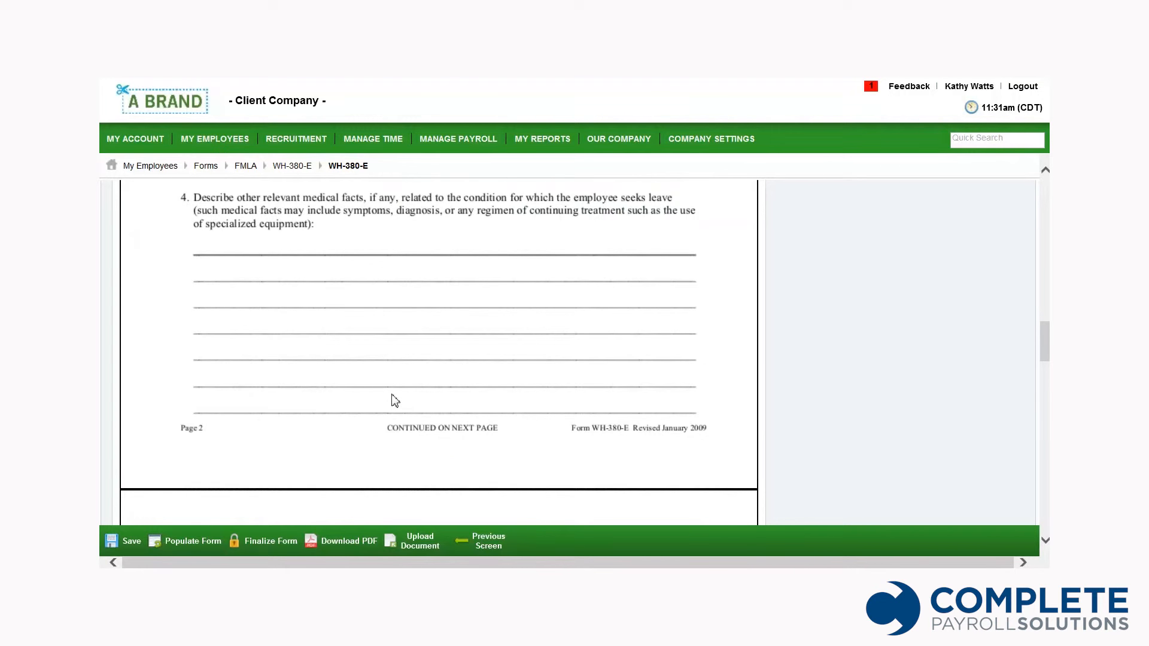
scroll(395, 401, down, 10)
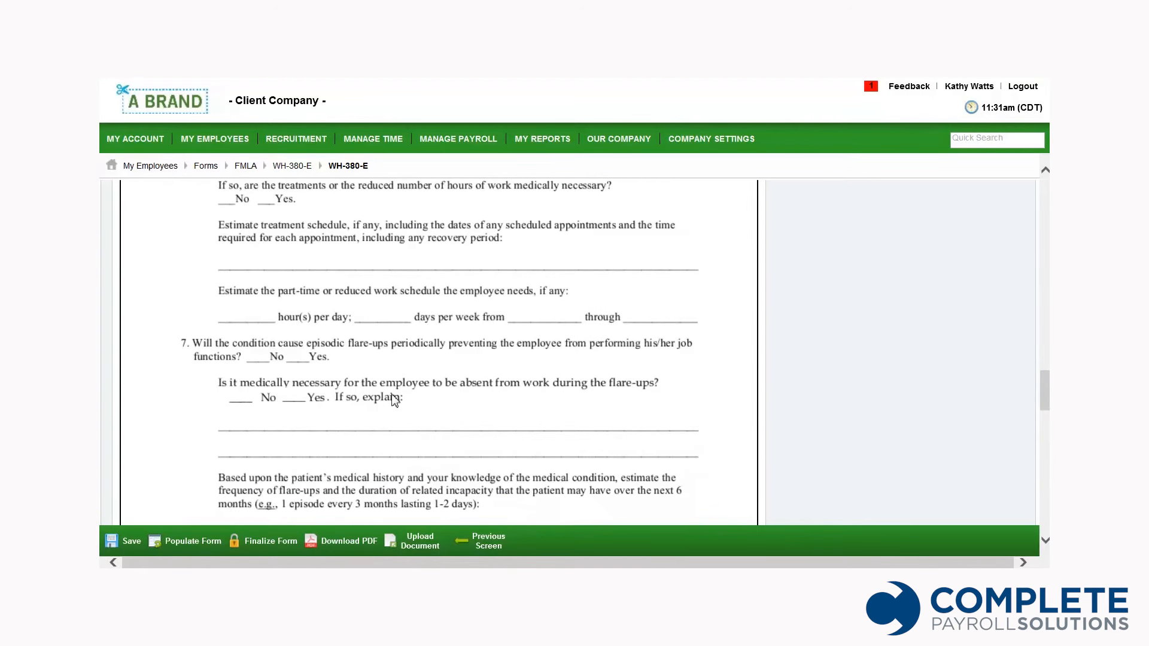
scroll(395, 401, down, 2)
scroll(395, 401, down, 10)
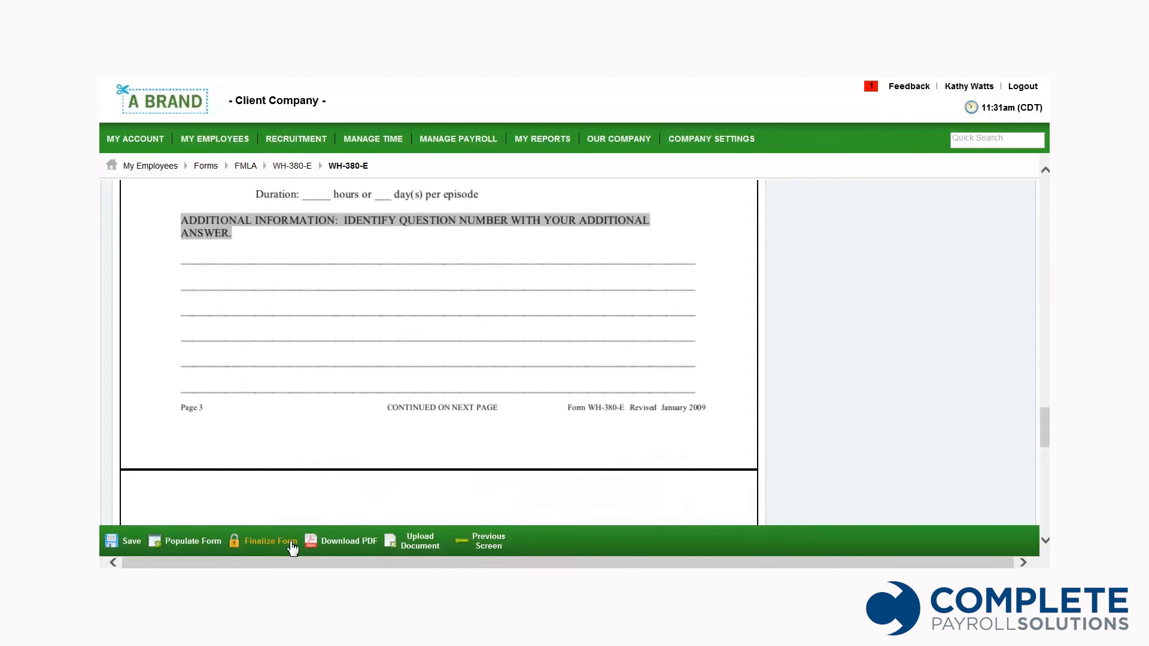
Reopen the employee leave case that starts on 08/15/2014 and view its supporting documents and notes
click(214, 139)
mouse_move(210, 251)
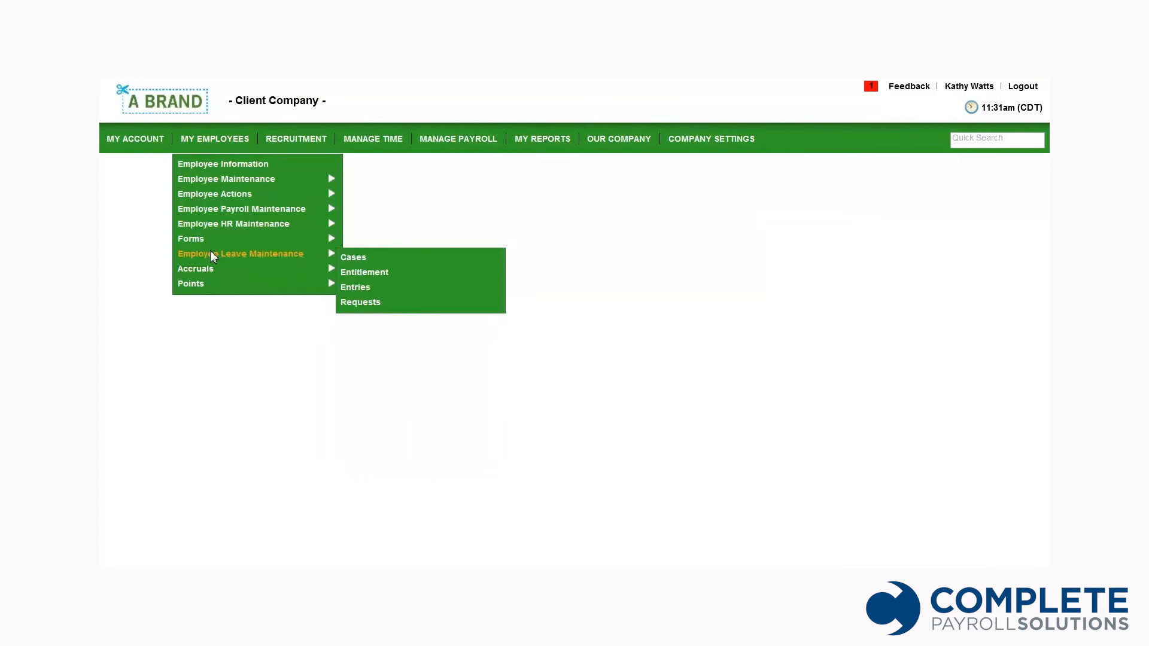
click(347, 255)
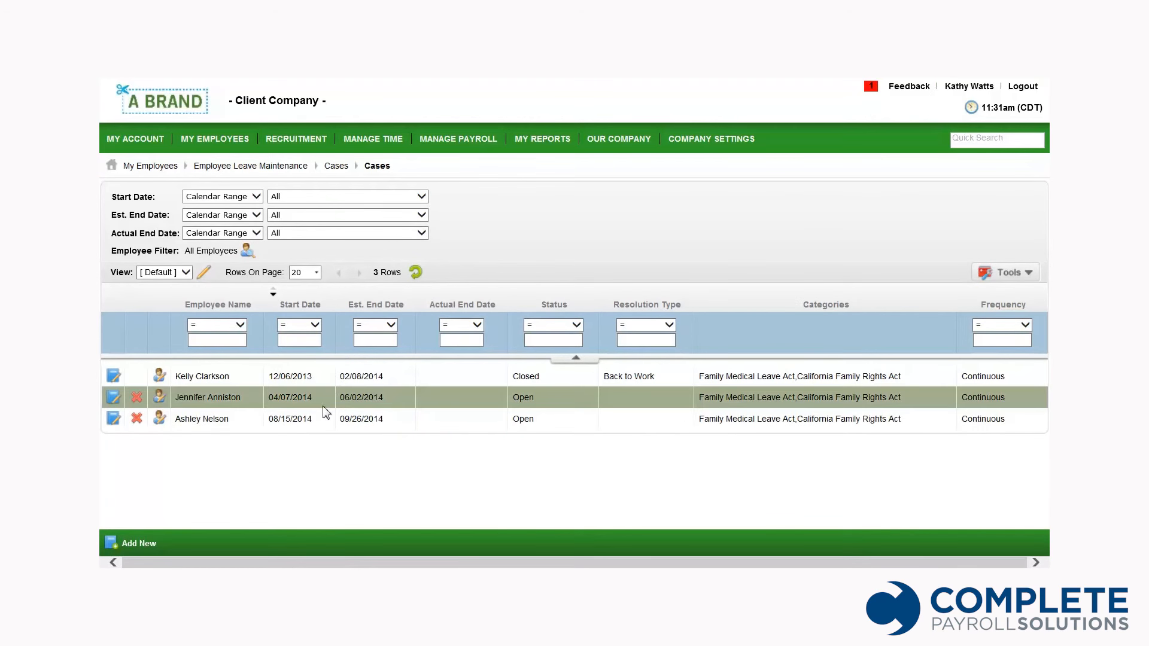
click(115, 421)
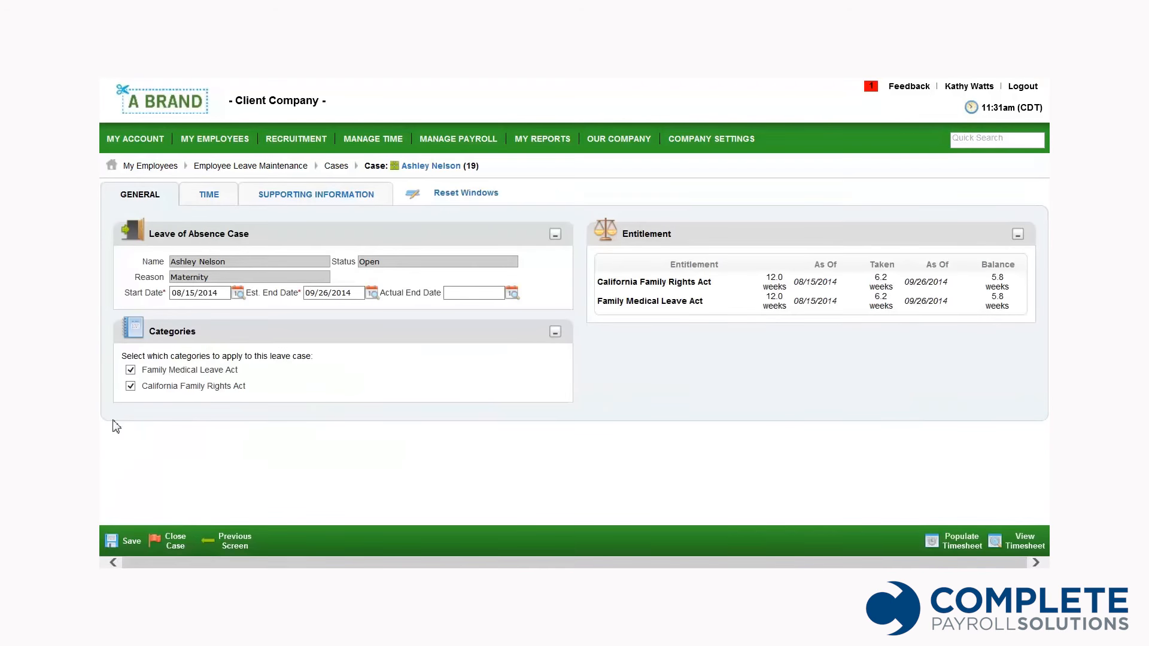
click(290, 201)
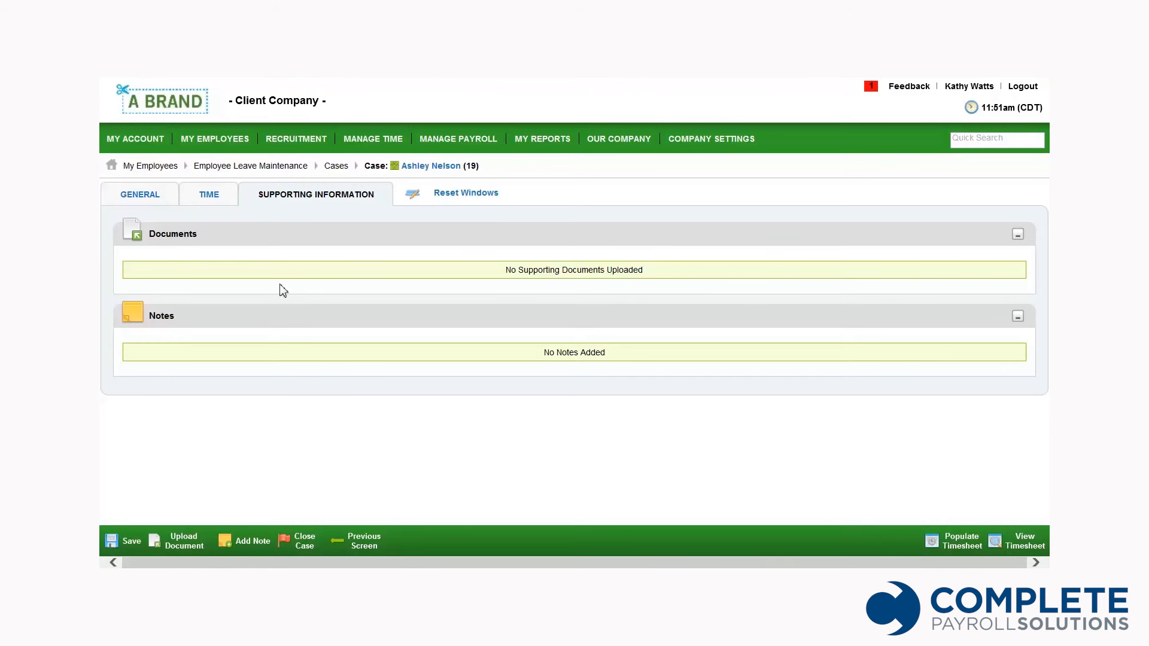
Close the leave case with the resolution type Back to Work and log out
click(300, 546)
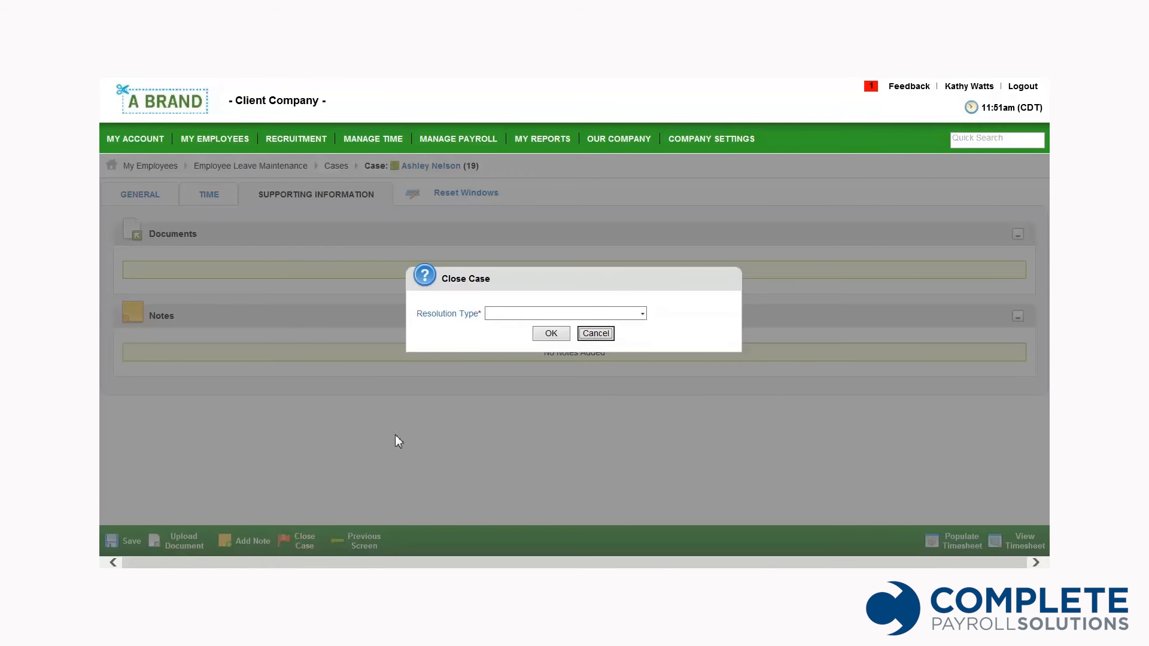
click(642, 314)
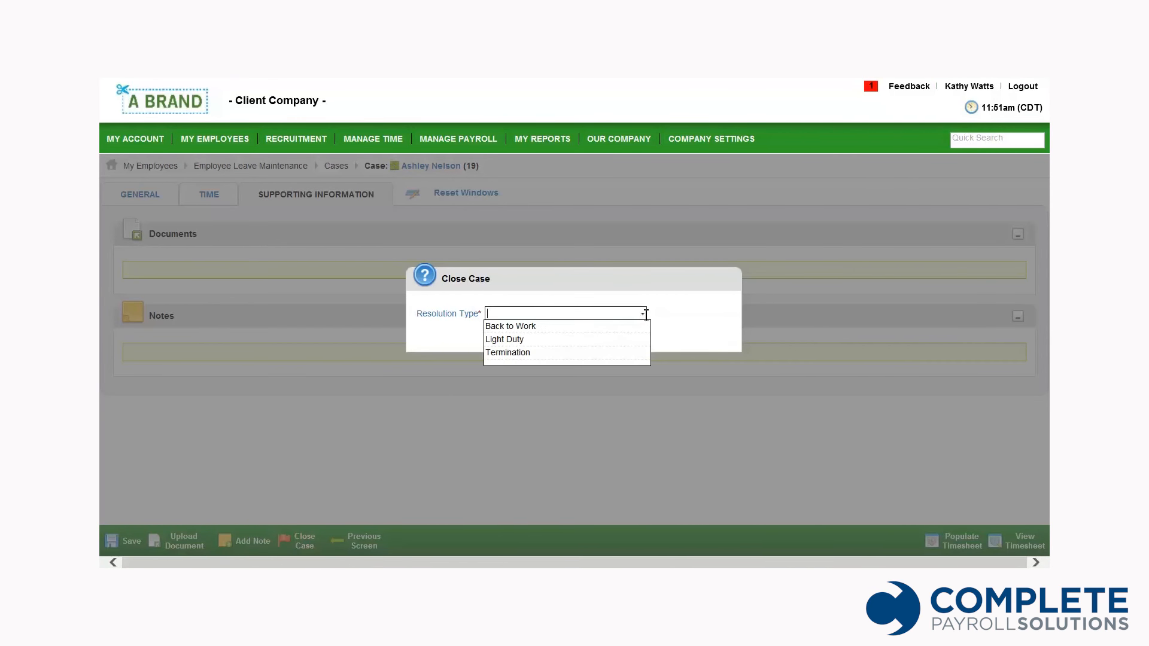
click(630, 329)
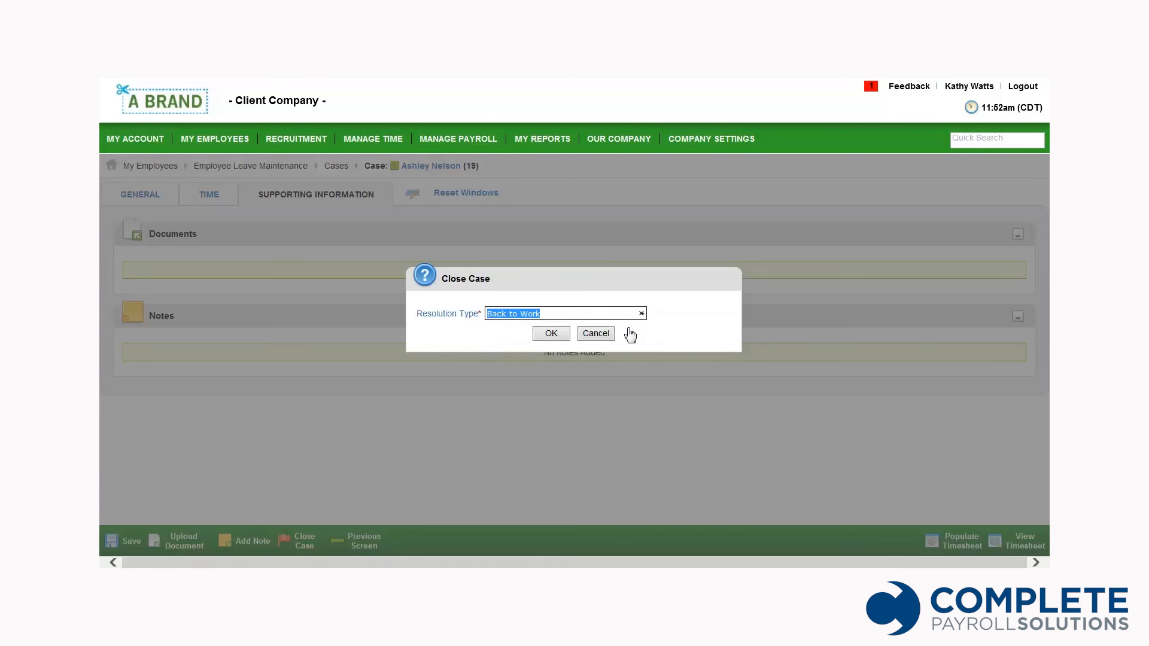
click(551, 333)
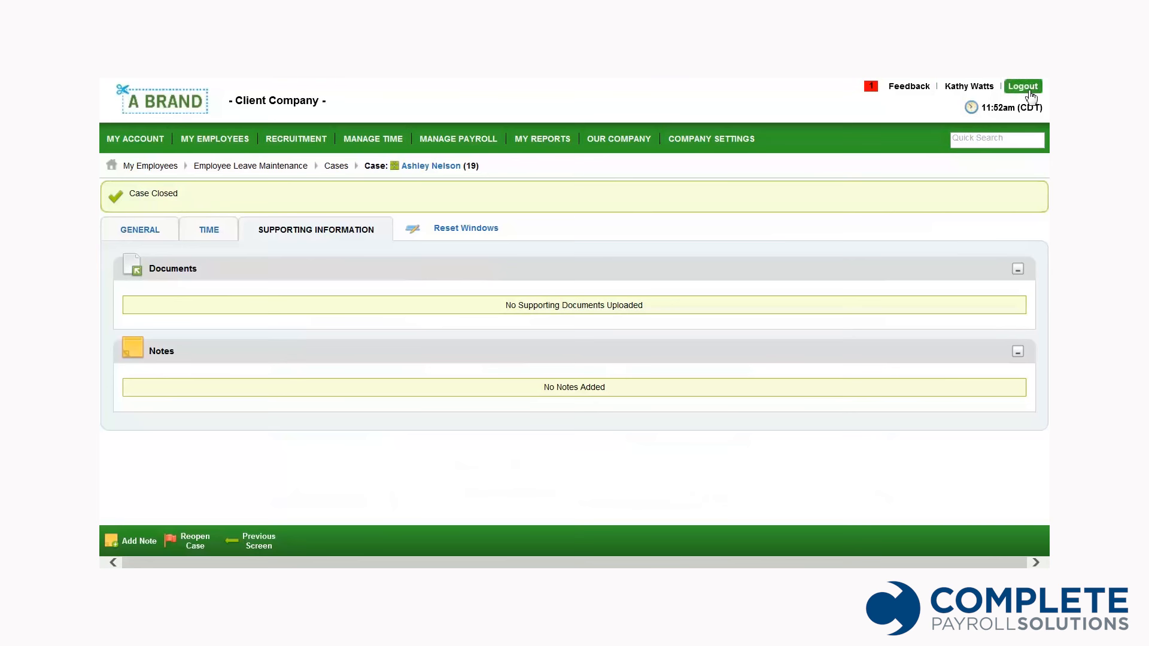
click(1023, 86)
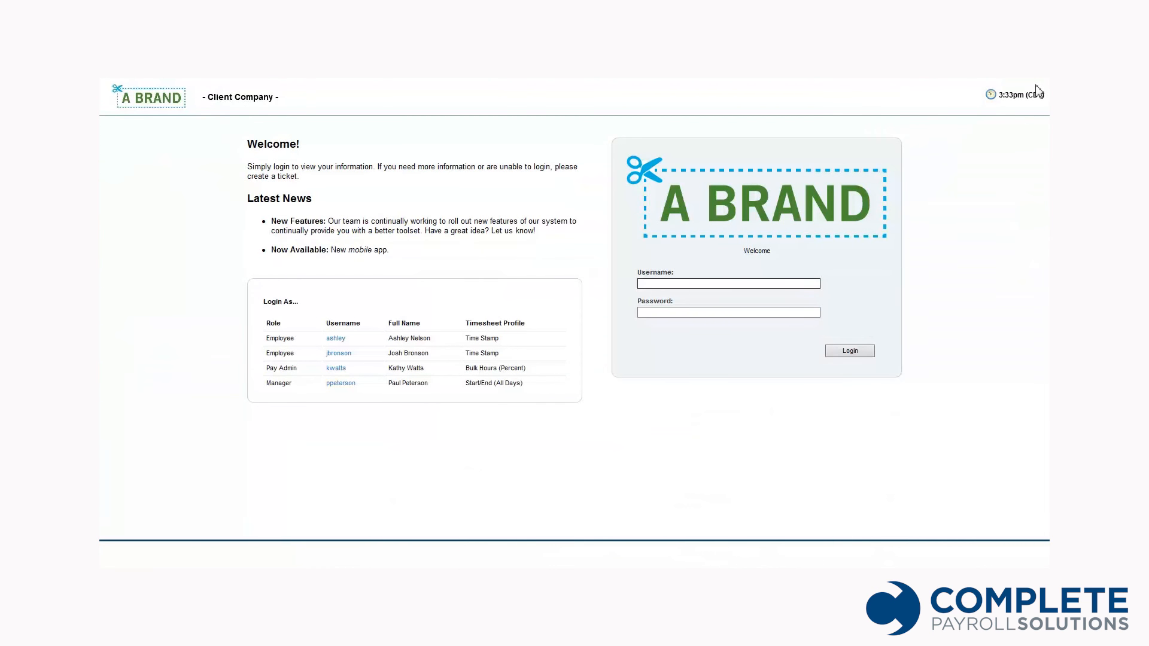